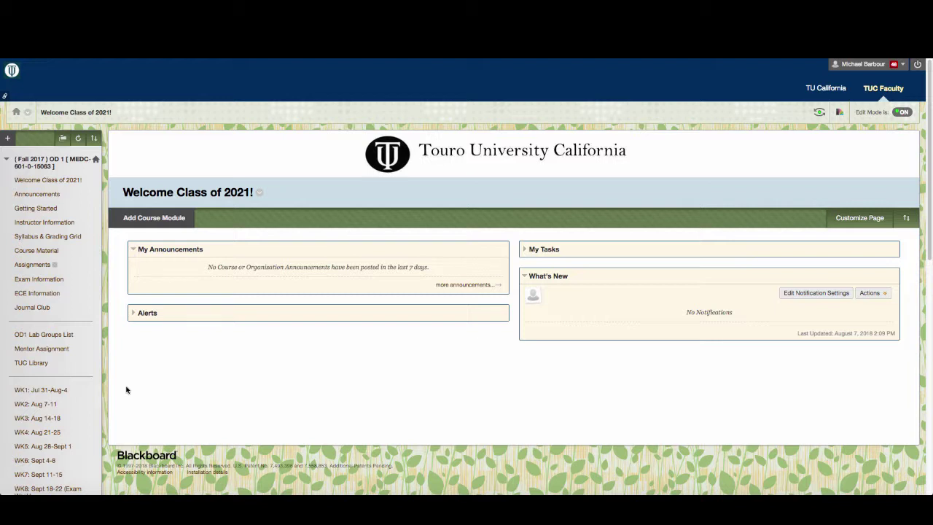
- Start a new export package for the OD 1 course and include copies of files outside the course default directory
scroll(110, 371, down, 2)
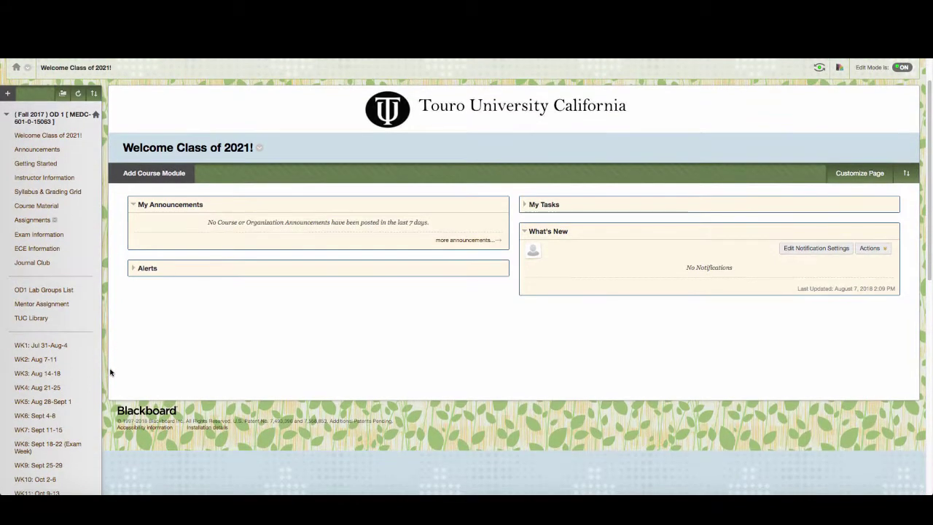
scroll(291, 355, down, 5)
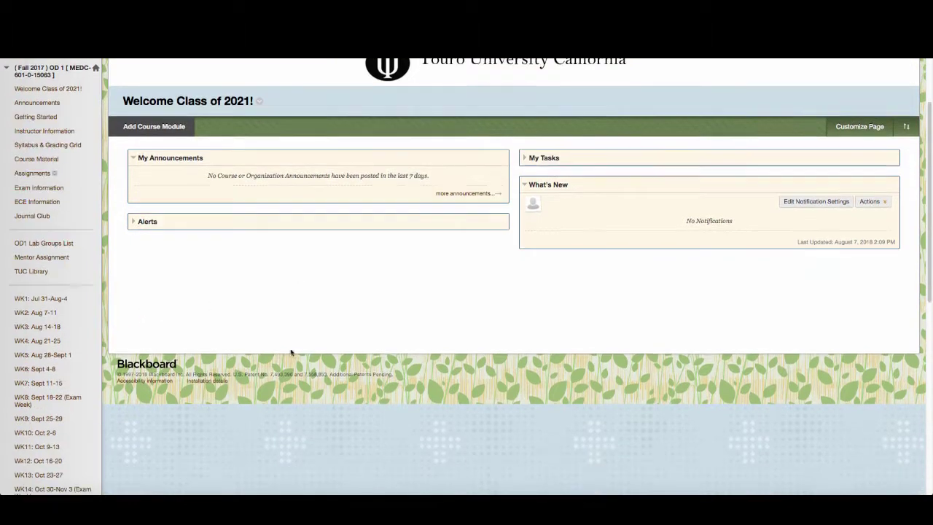
scroll(264, 354, down, 5)
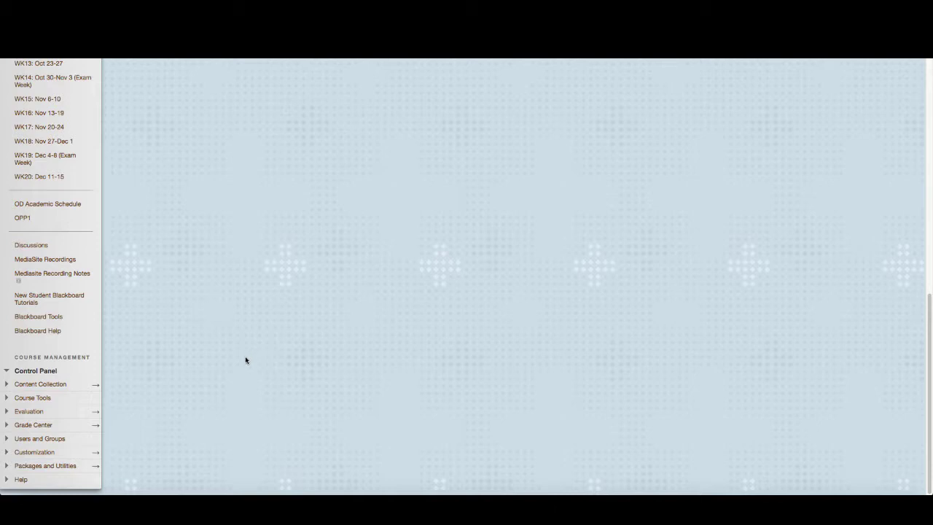
click(8, 468)
scroll(110, 466, down, 3)
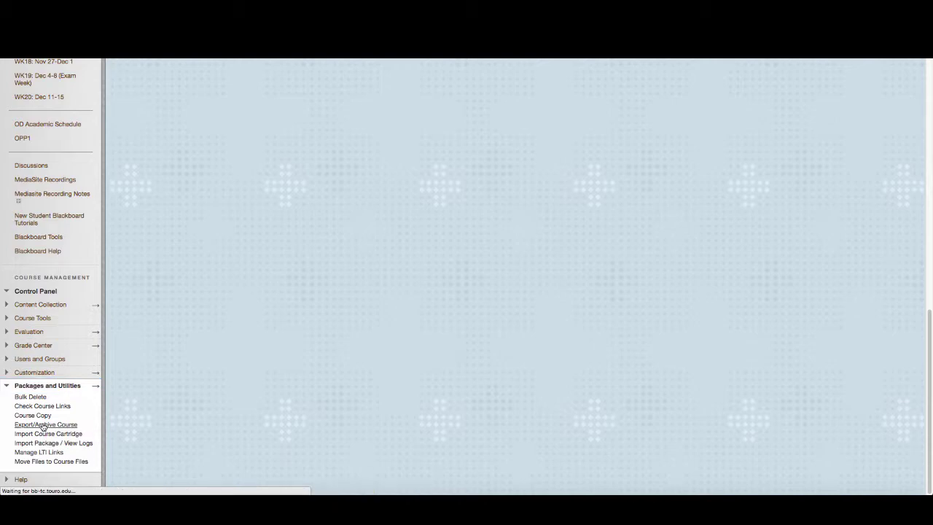
click(44, 425)
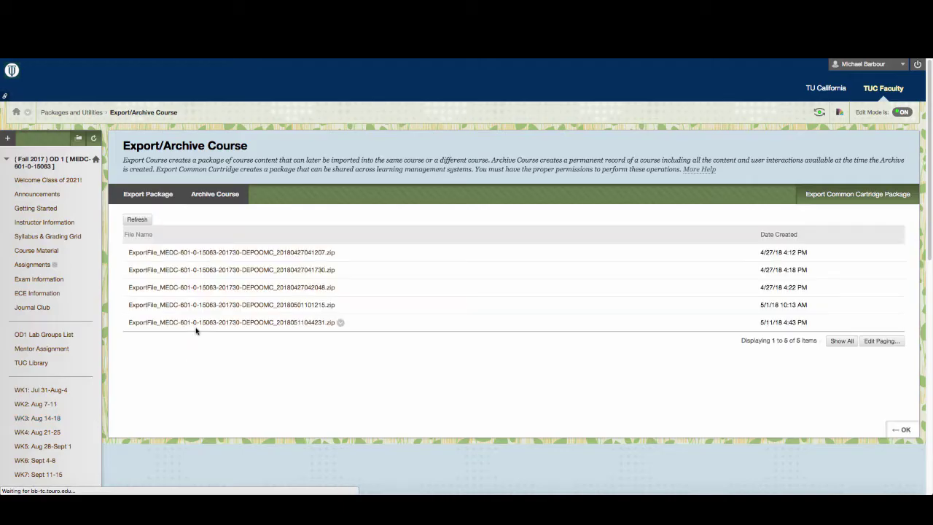
click(148, 195)
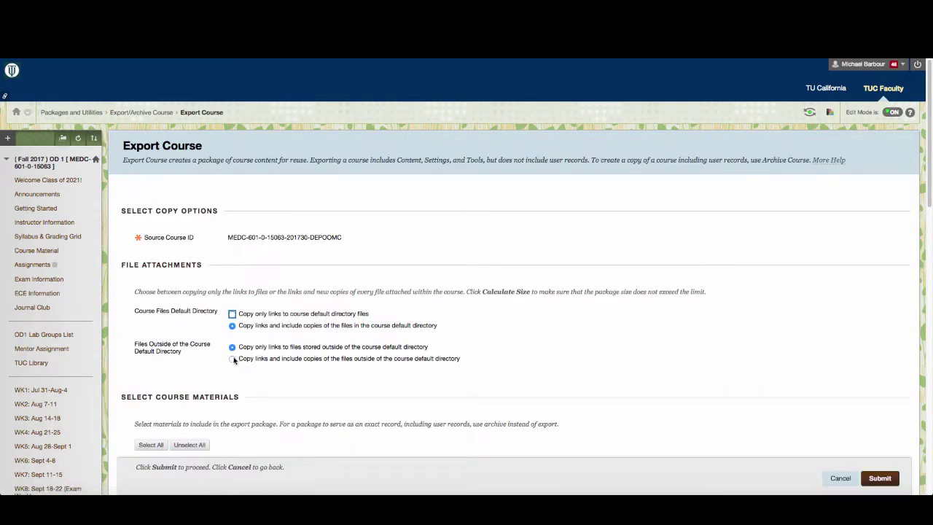
click(233, 360)
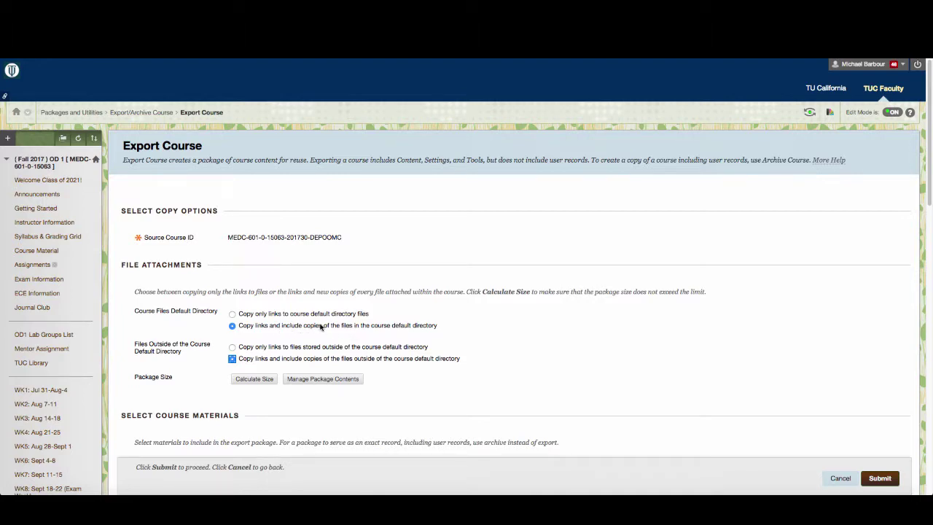
- Select Tests, Surveys, and Pools as the only course material for the export package and submit the export
scroll(400, 366, down, 5)
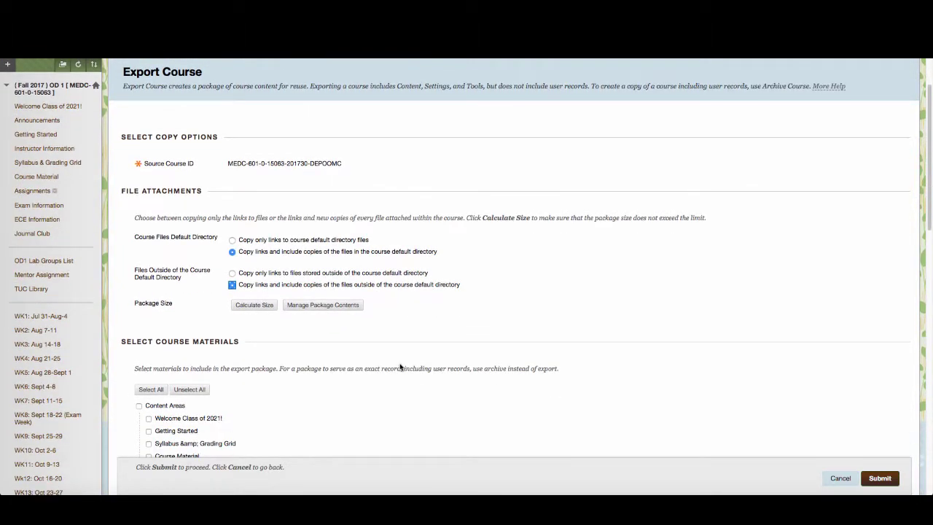
scroll(400, 366, down, 3)
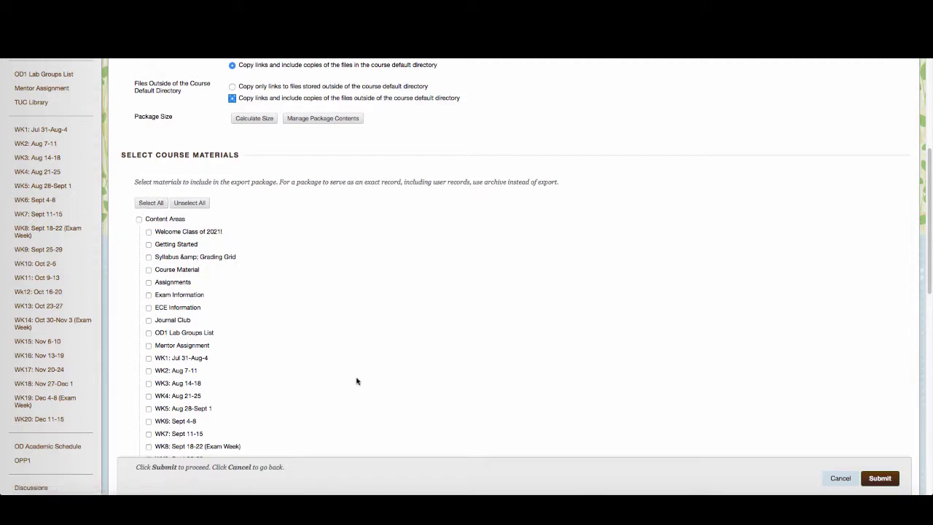
scroll(371, 384, down, 4)
scroll(371, 384, down, 5)
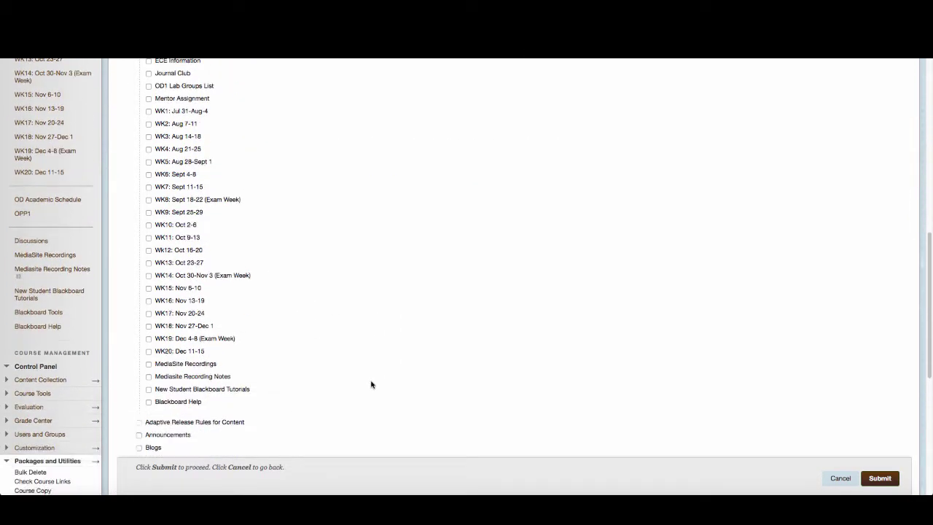
scroll(371, 384, down, 5)
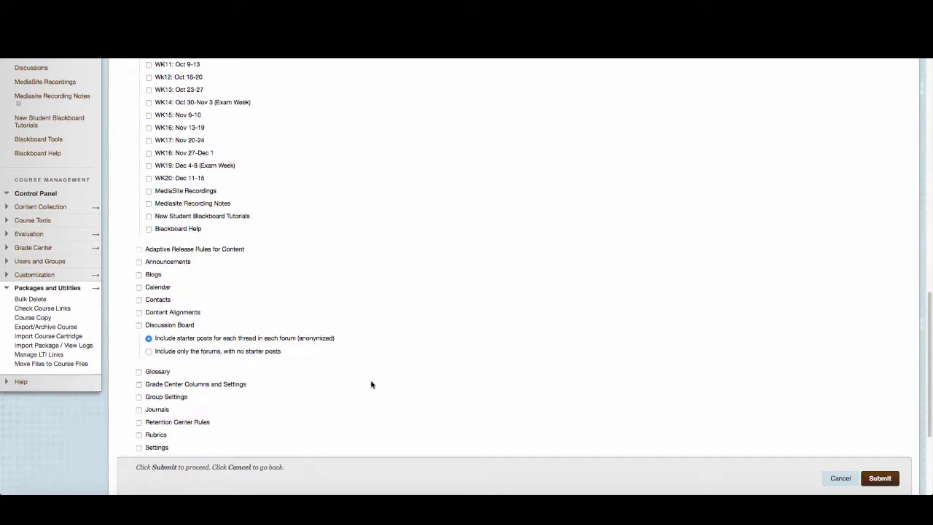
scroll(371, 384, down, 4)
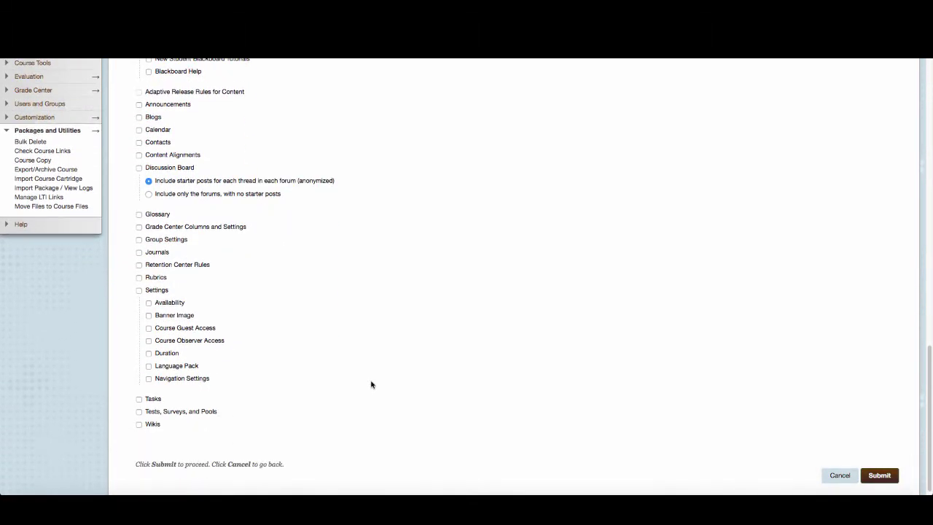
click(139, 413)
click(879, 475)
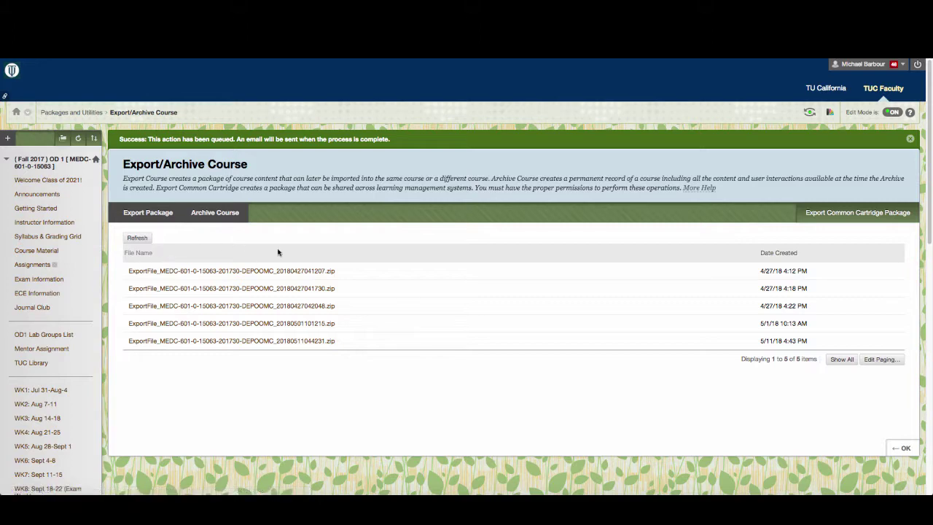
click(137, 237)
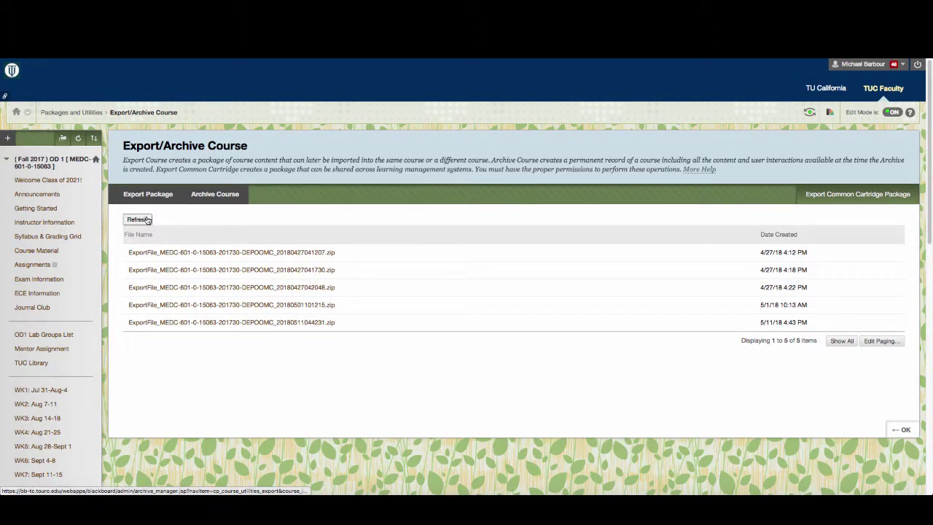
click(138, 220)
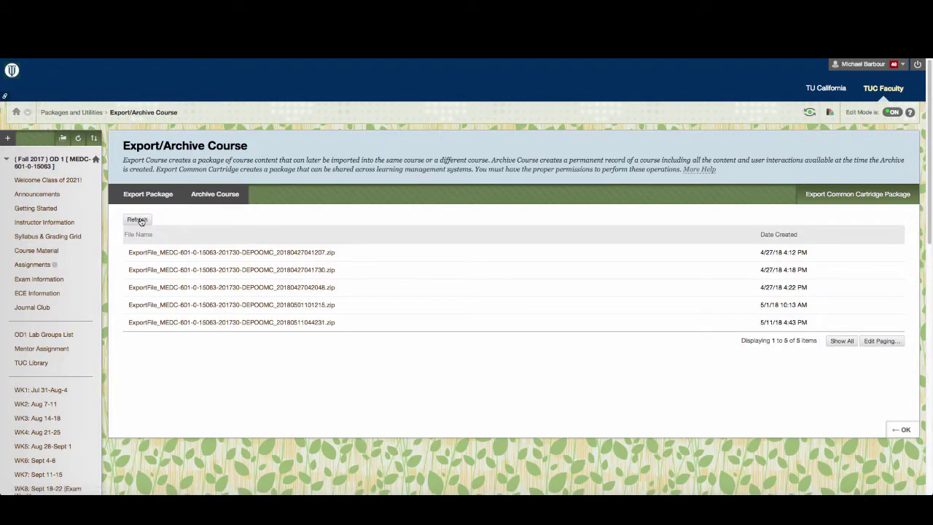
click(139, 219)
click(138, 220)
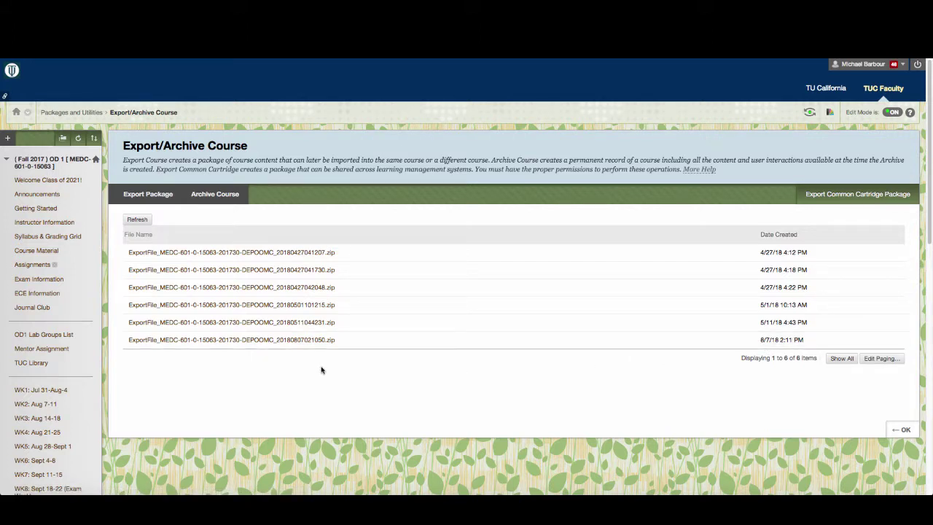
click(263, 339)
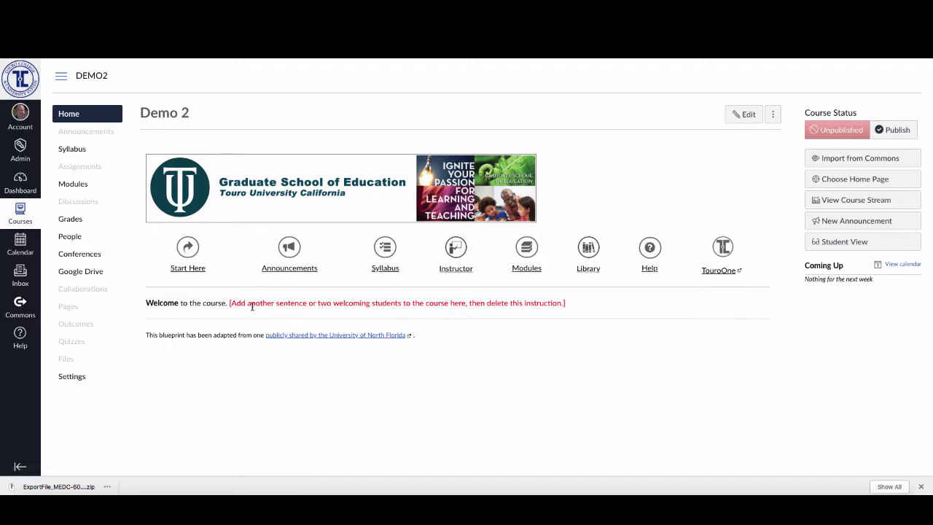
- Switch to the Demo 2 course in Canvas and start a content import of type Blackboard 6/7/8/9 export .zip file
click(74, 379)
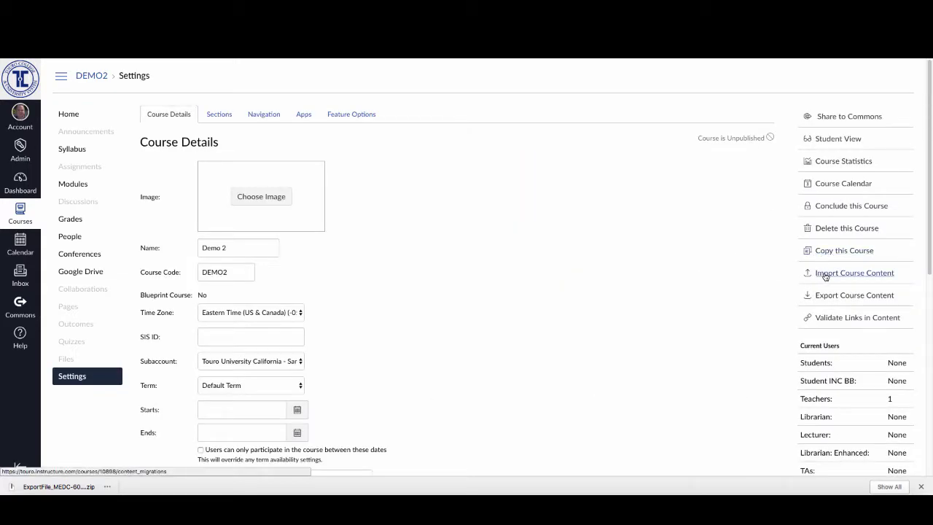
click(830, 275)
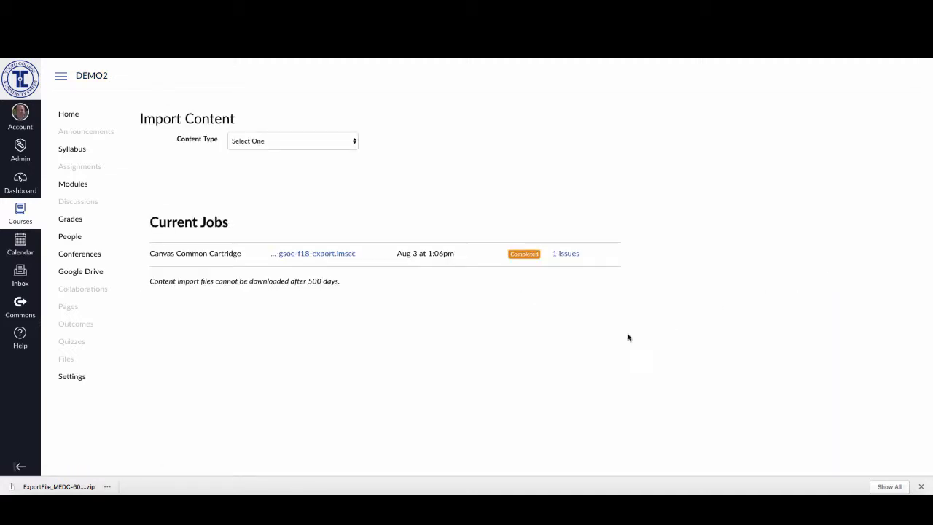
click(353, 141)
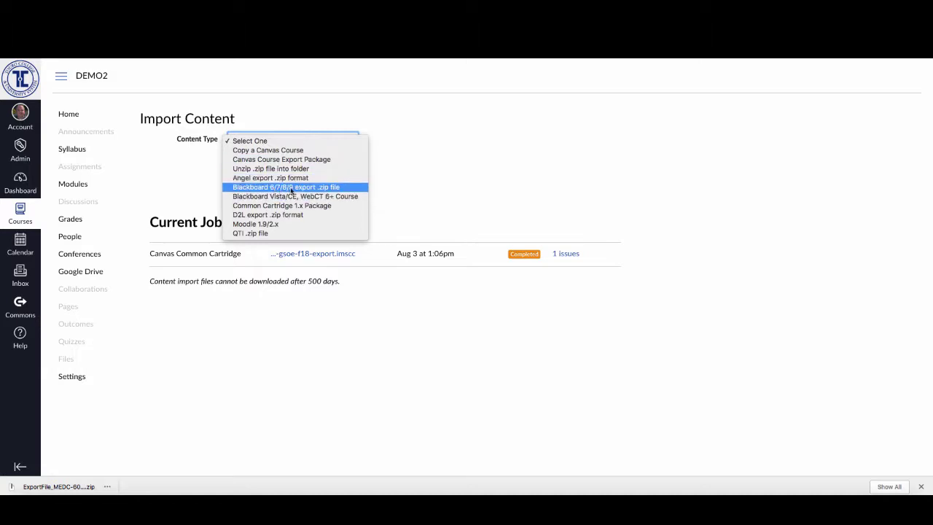
click(309, 191)
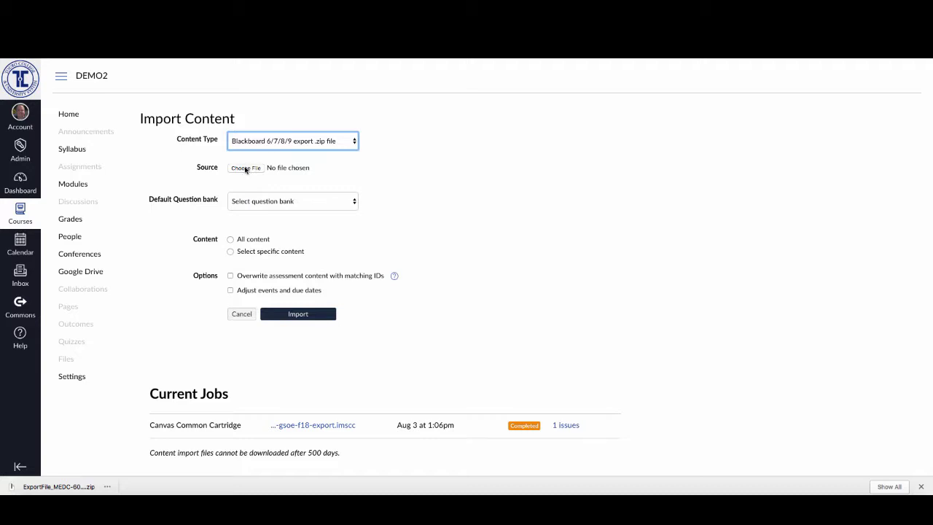
click(246, 168)
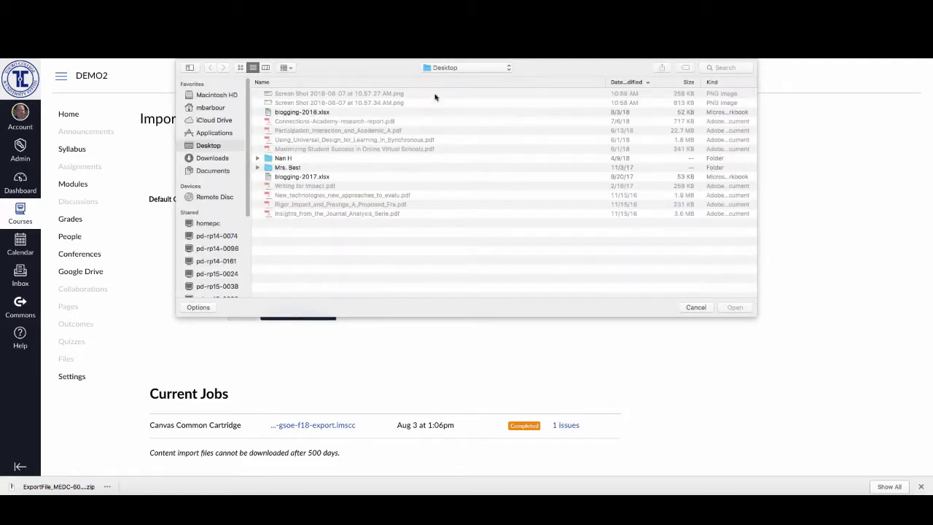
click(460, 69)
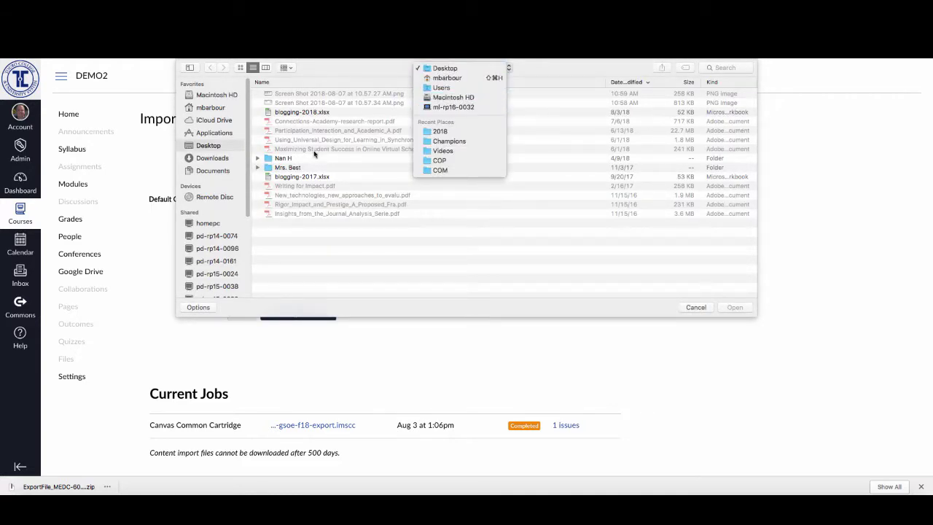
click(222, 173)
click(212, 160)
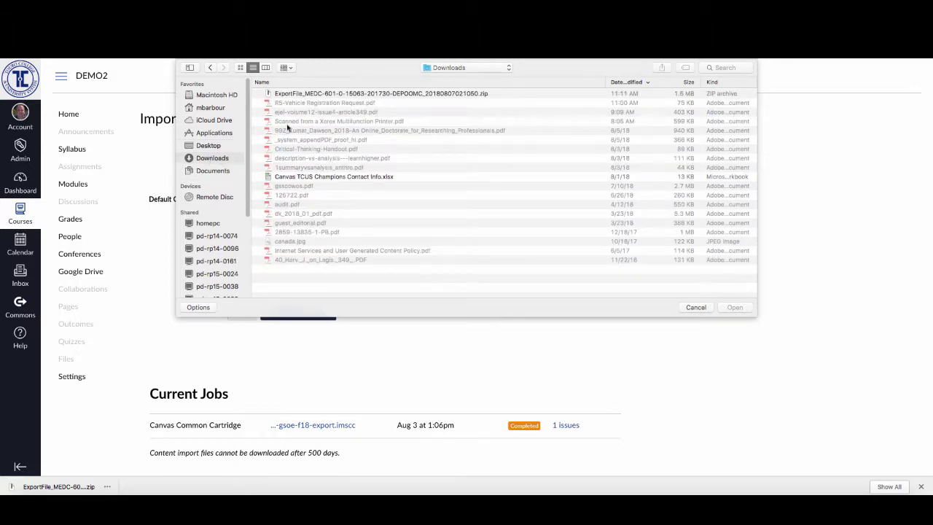
click(322, 95)
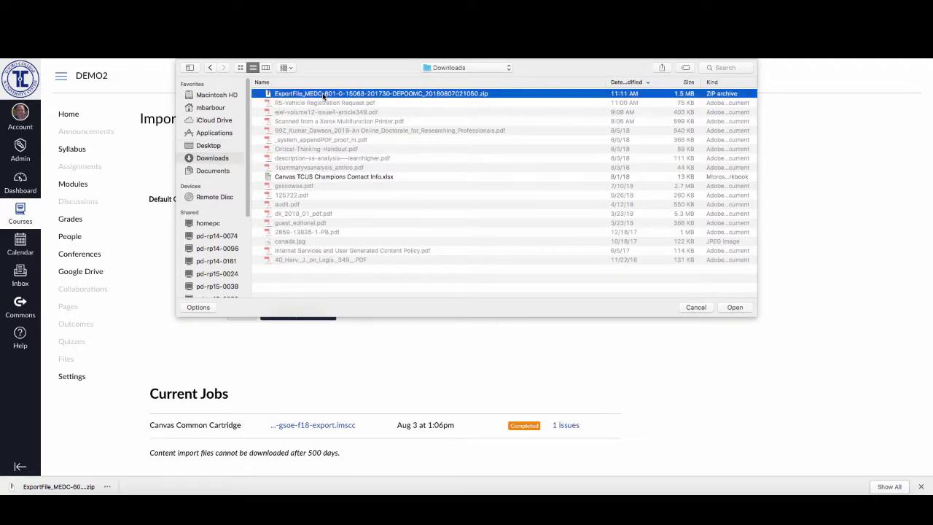
click(735, 308)
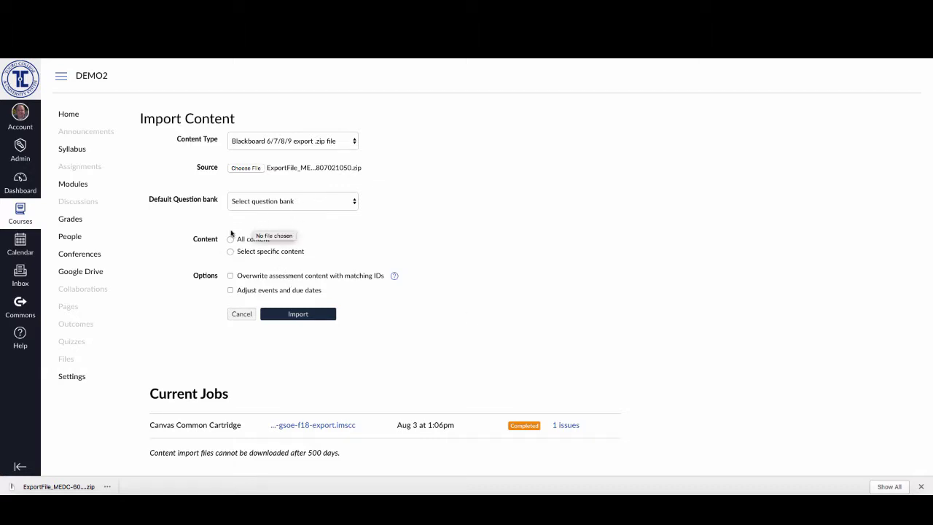
- Run the import with specific content selection and no default question bank, and open the content selection for the Blackboard Learn job
click(286, 201)
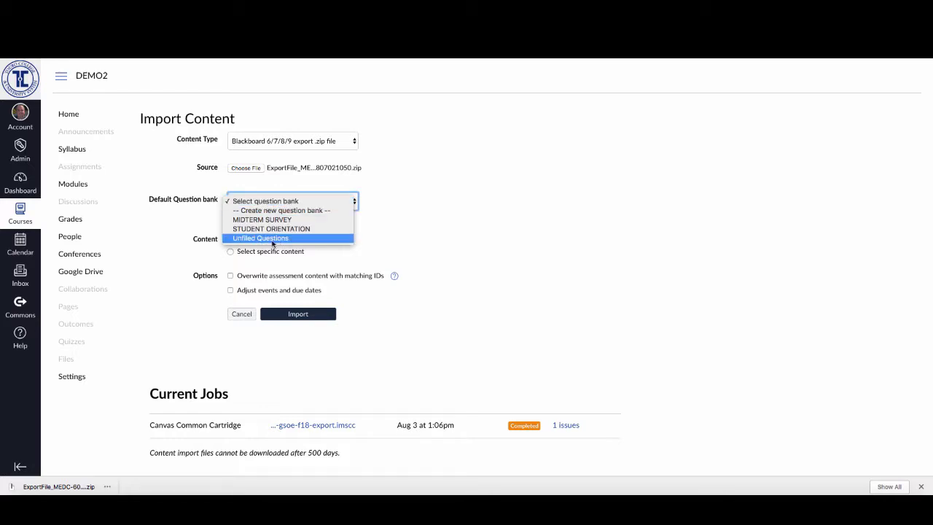
click(272, 202)
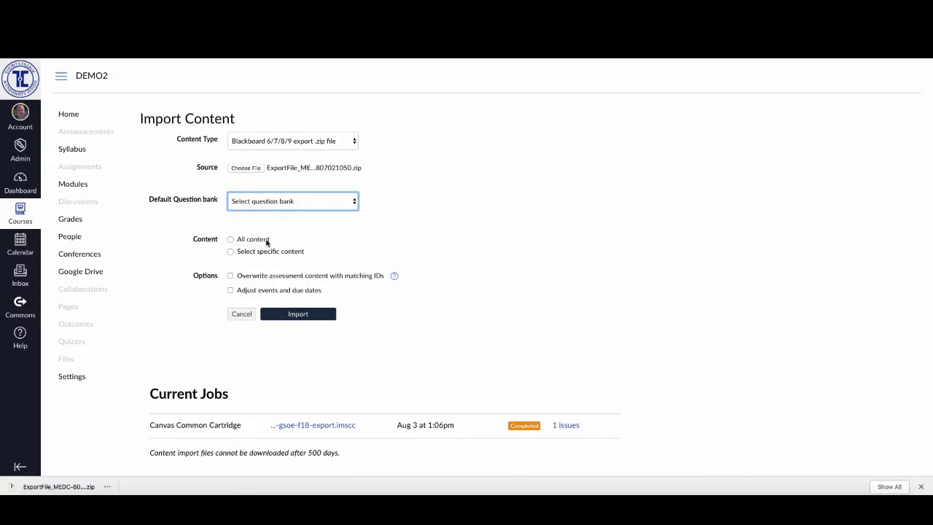
click(231, 253)
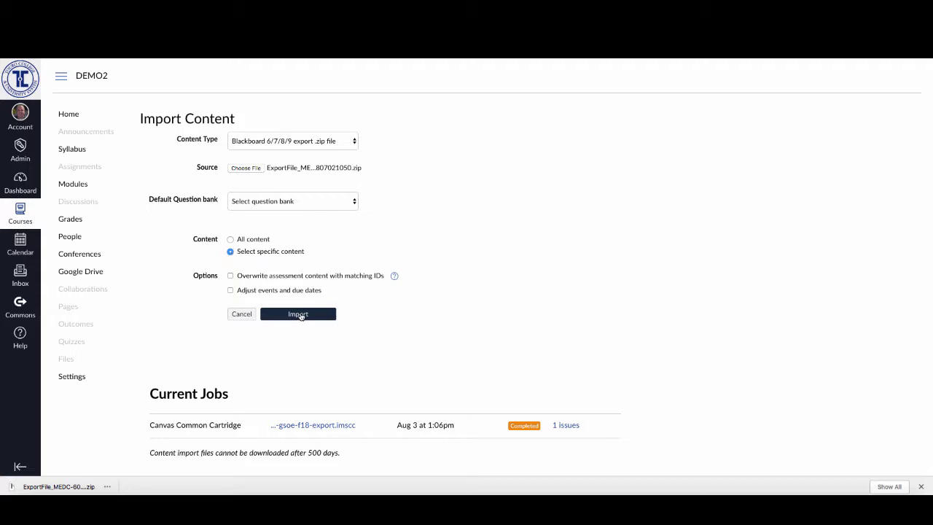
click(299, 314)
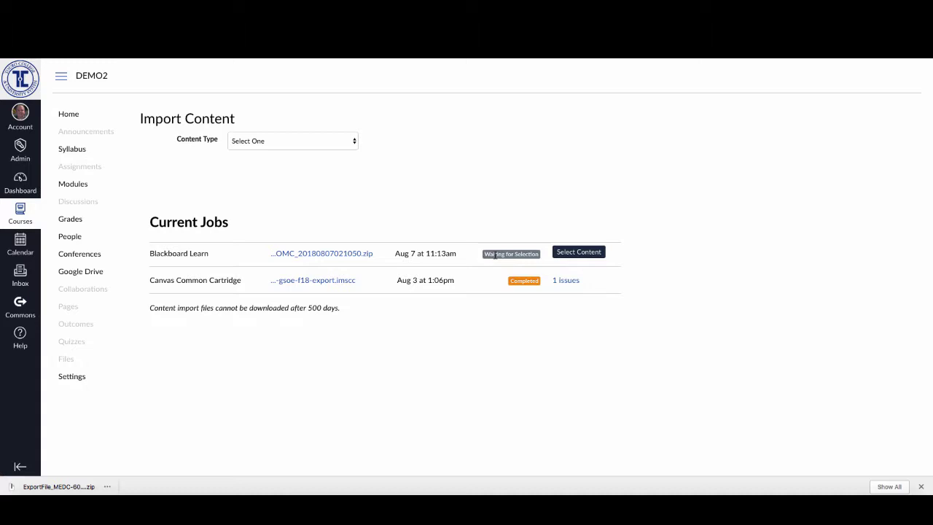
click(573, 253)
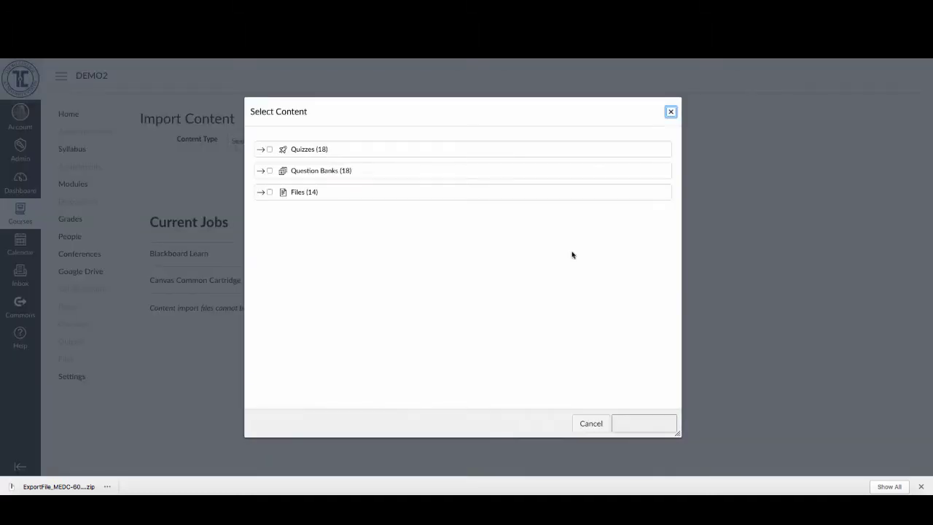
- Examine the individual quizzes and question banks offered for import from the Blackboard package
click(262, 149)
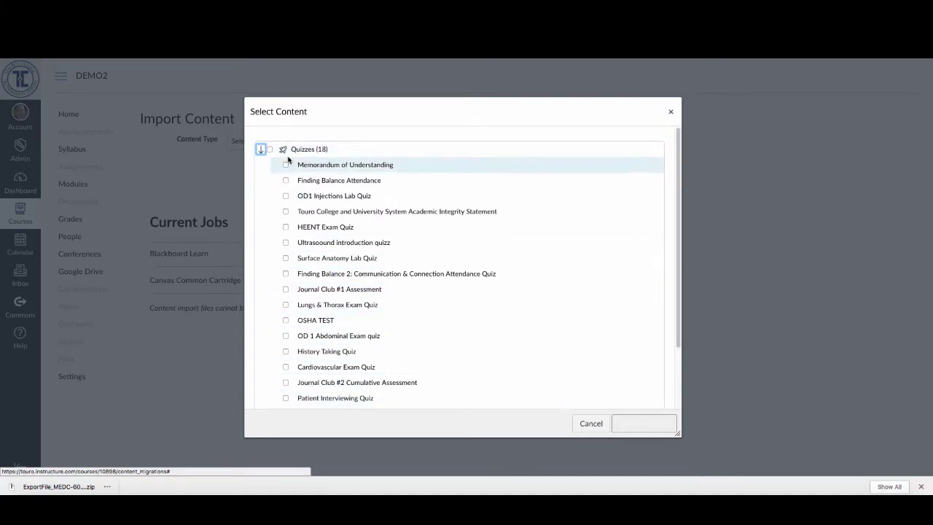
click(262, 149)
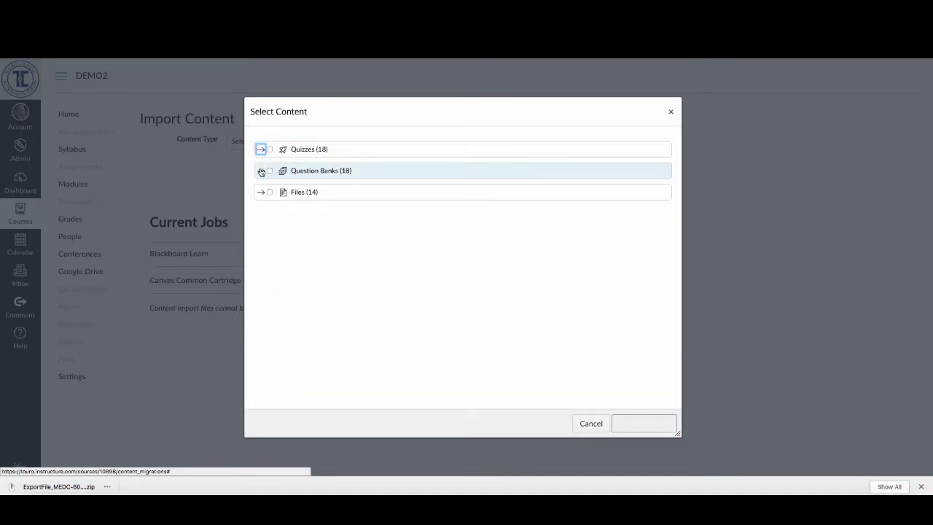
click(261, 171)
scroll(354, 296, down, 3)
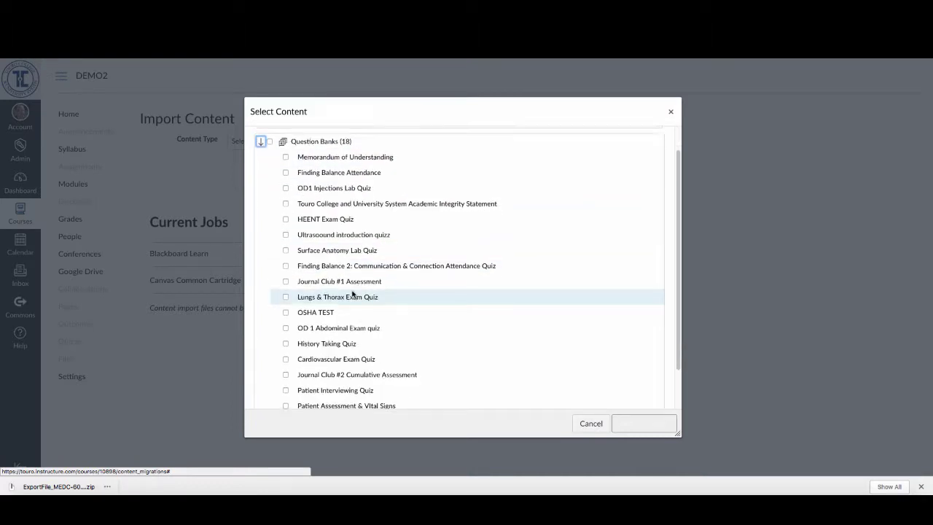
scroll(309, 176, up, 2)
click(261, 158)
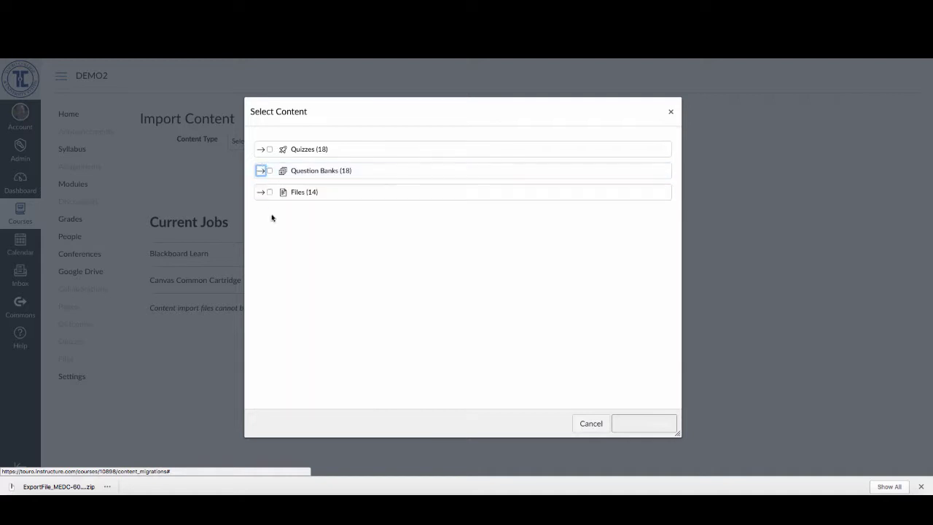
- Look through the files contained in the Blackboard package and include the whole Files group in the import
click(298, 193)
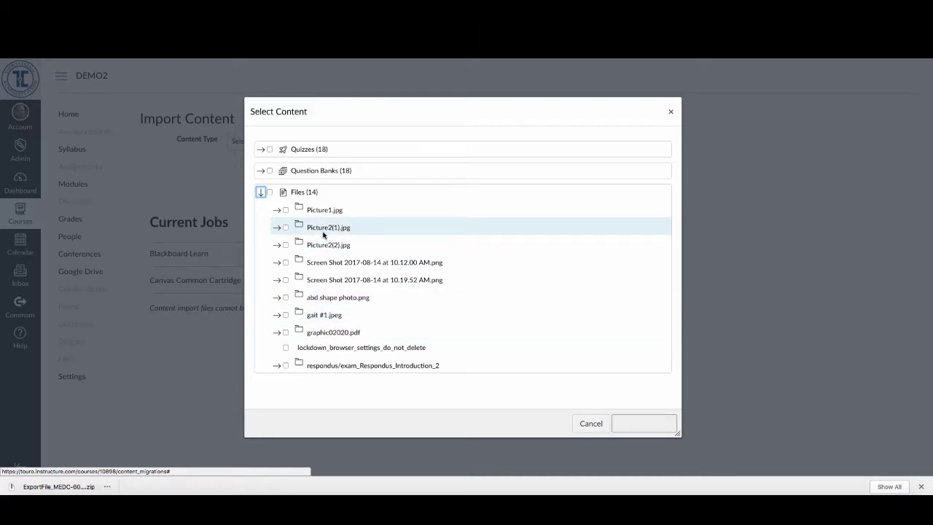
click(263, 193)
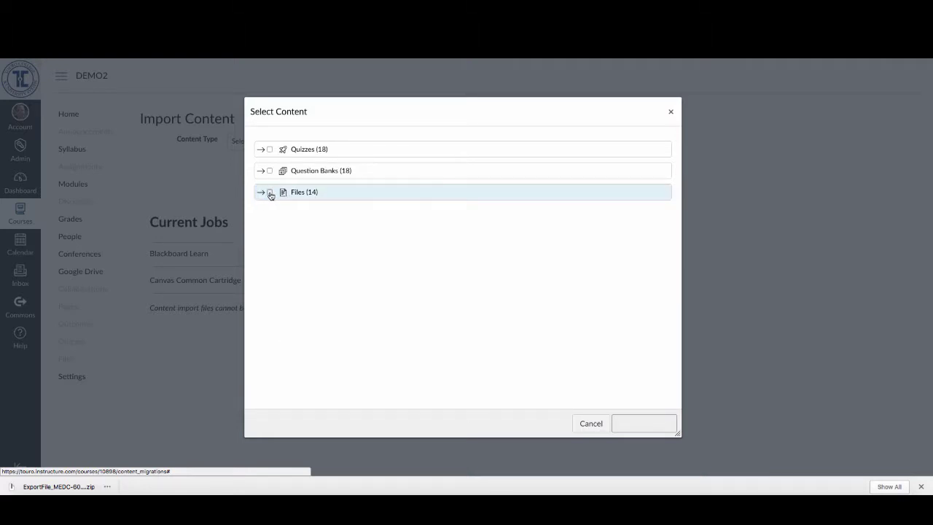
click(270, 192)
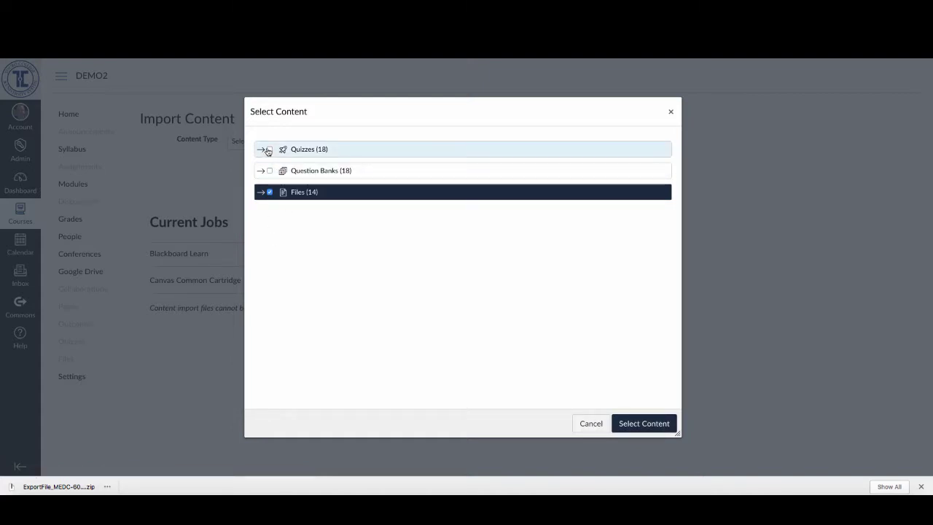
- Include the Lungs & Thorax Exam Quiz, History Taking Quiz and Patient Interviewing Quiz from the quizzes in the import
click(261, 149)
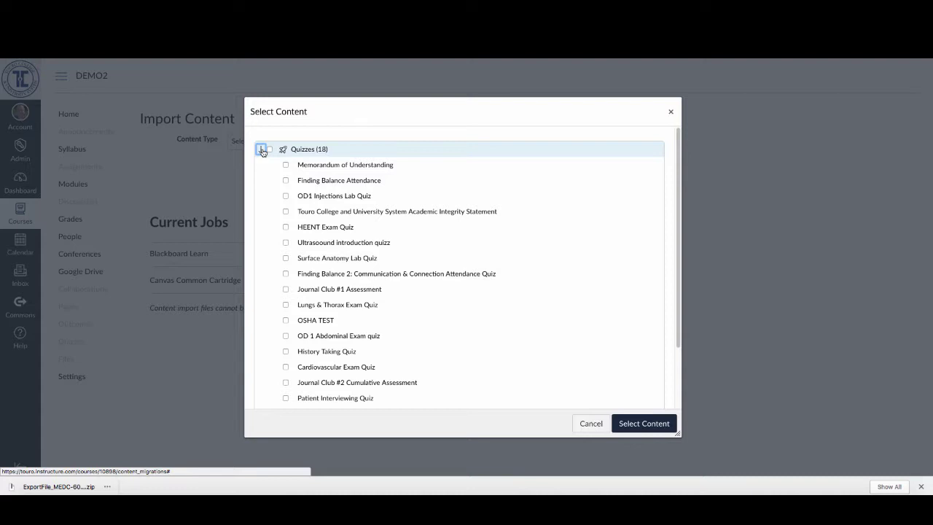
click(285, 305)
click(286, 351)
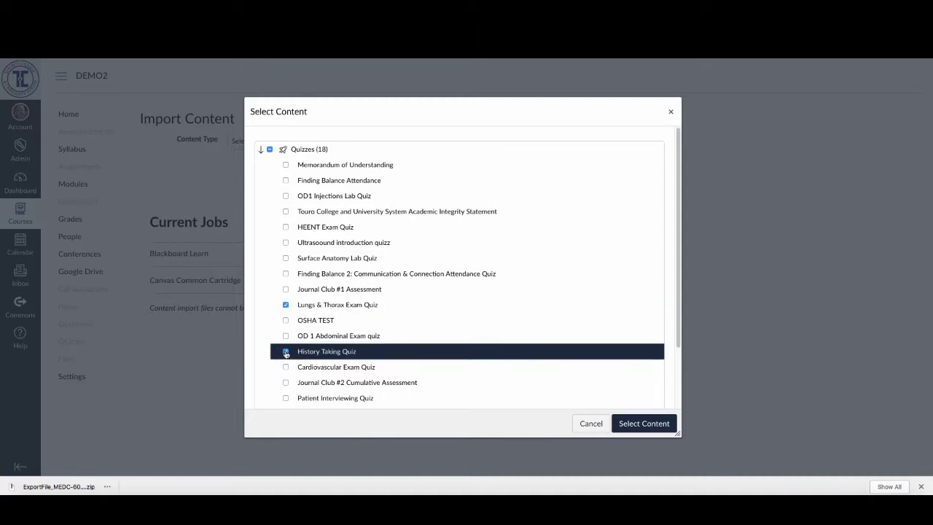
click(286, 397)
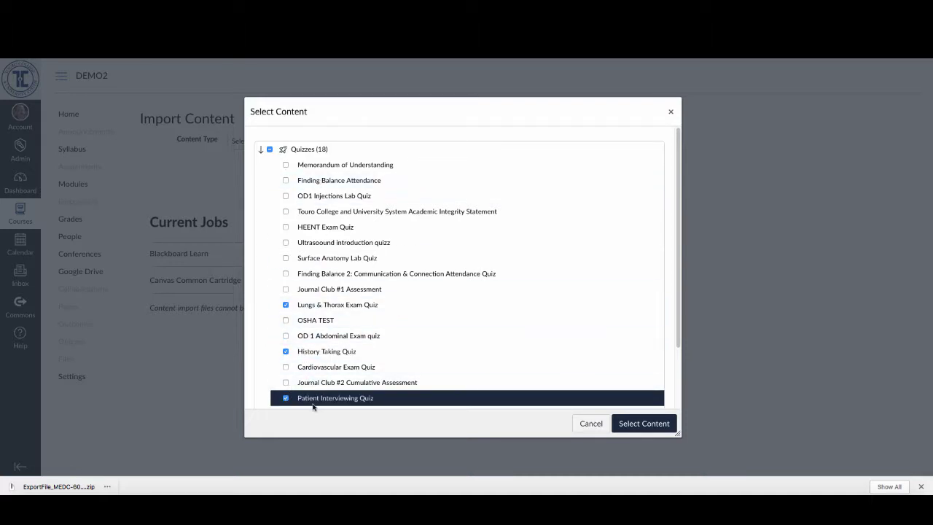
- Include the question banks for the Lungs & Thorax Exam Quiz, History Taking Quiz and Patient Interviewing Quiz in the import
scroll(274, 213, down, 2)
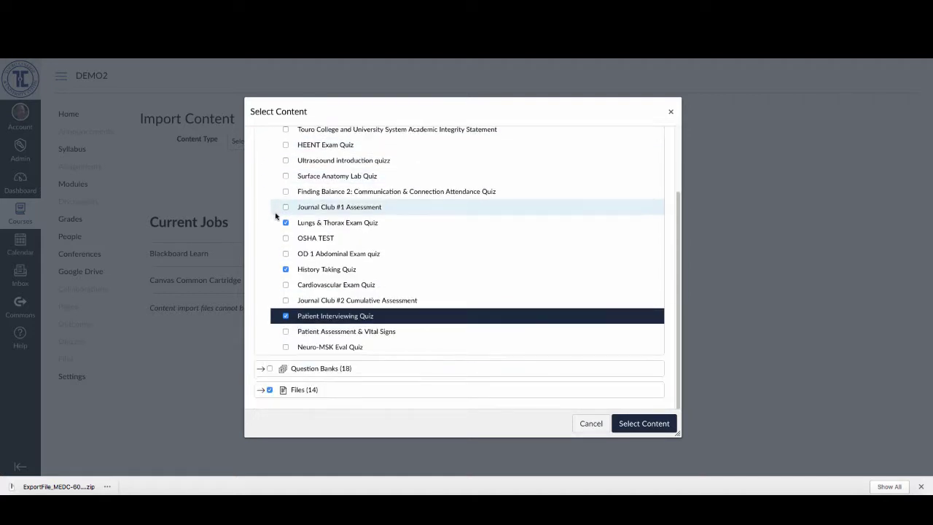
scroll(342, 366, down, 2)
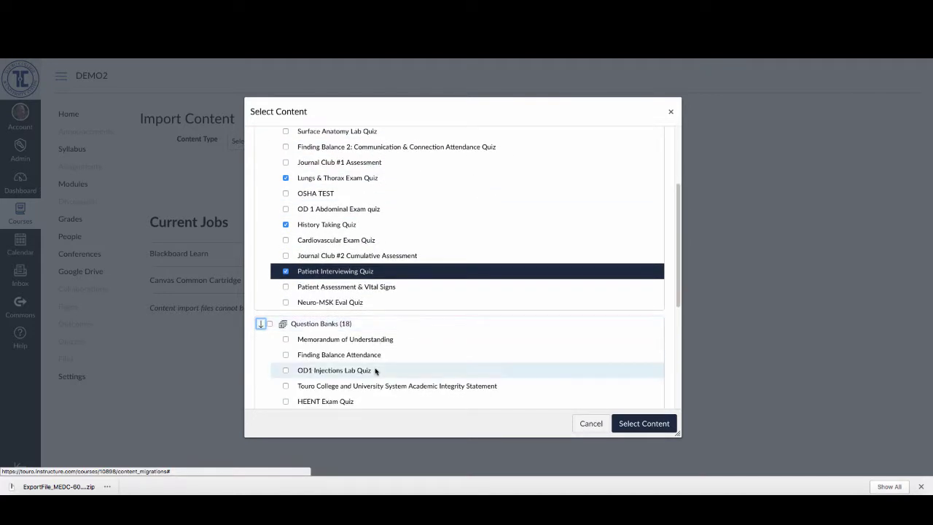
scroll(375, 367, down, 2)
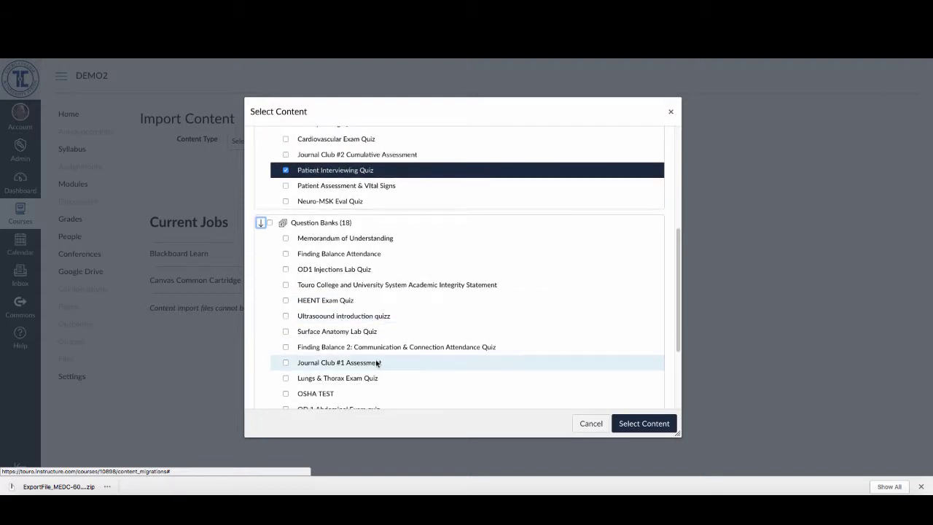
click(286, 379)
scroll(368, 378, down, 1)
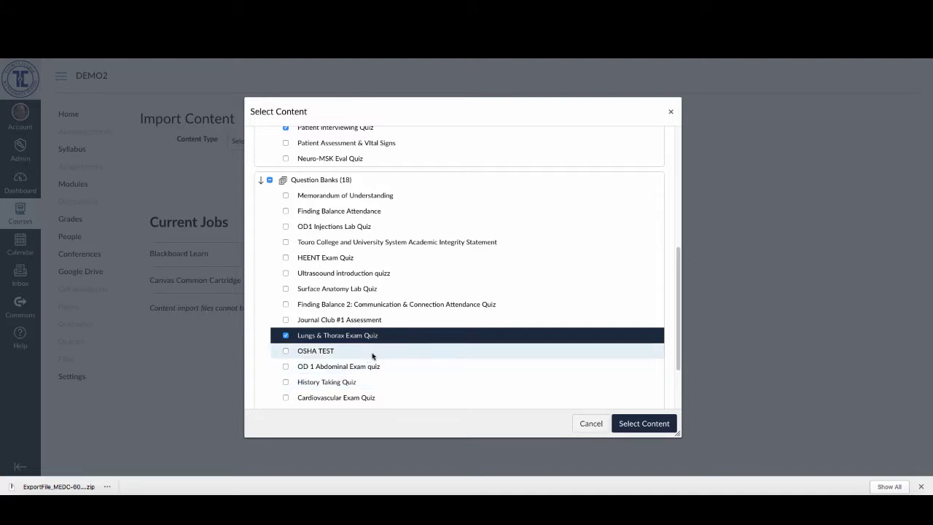
scroll(370, 354, up, 2)
scroll(373, 361, down, 2)
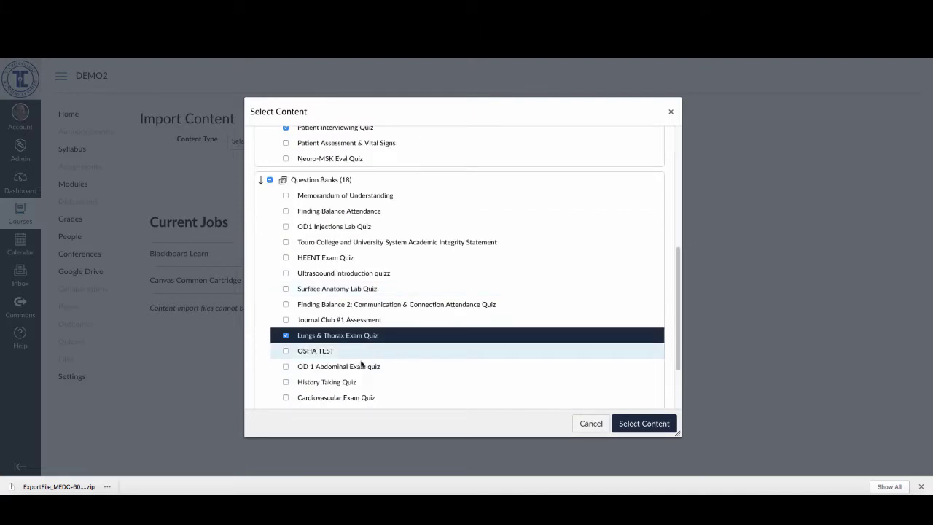
click(286, 383)
scroll(342, 379, down, 2)
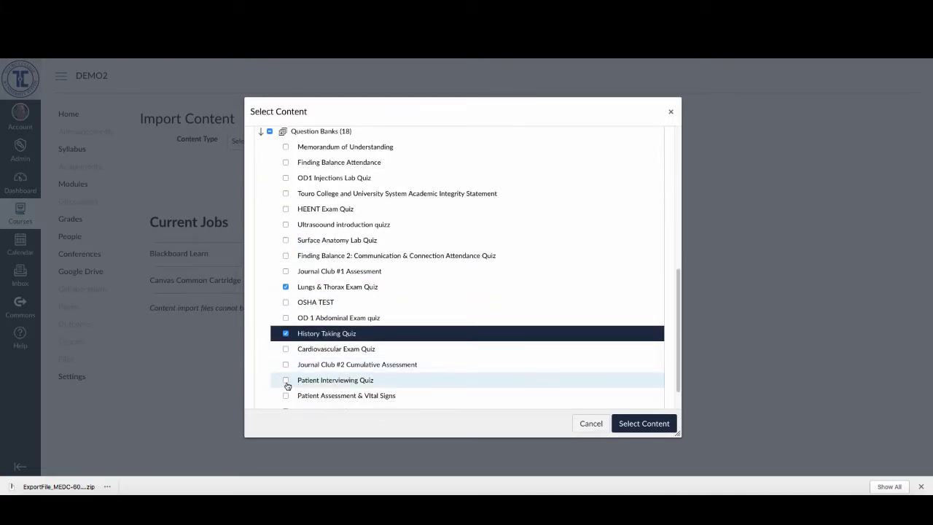
click(287, 381)
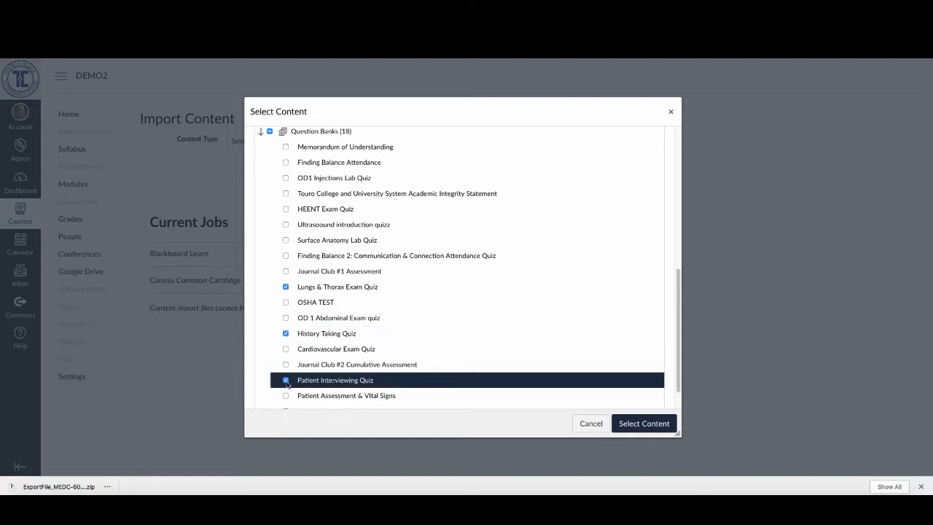
- Import the selected Blackboard content into the course and open the Demo 2 quizzes
click(644, 423)
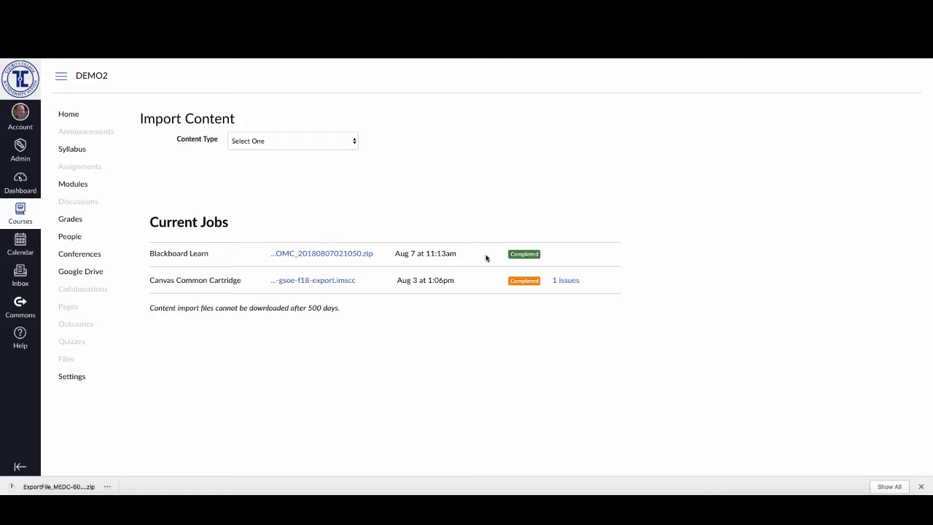
click(69, 344)
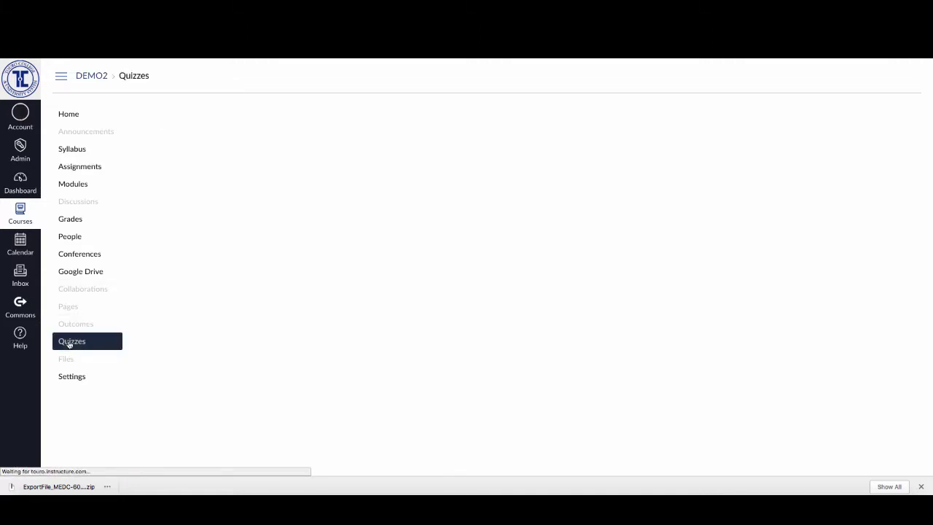
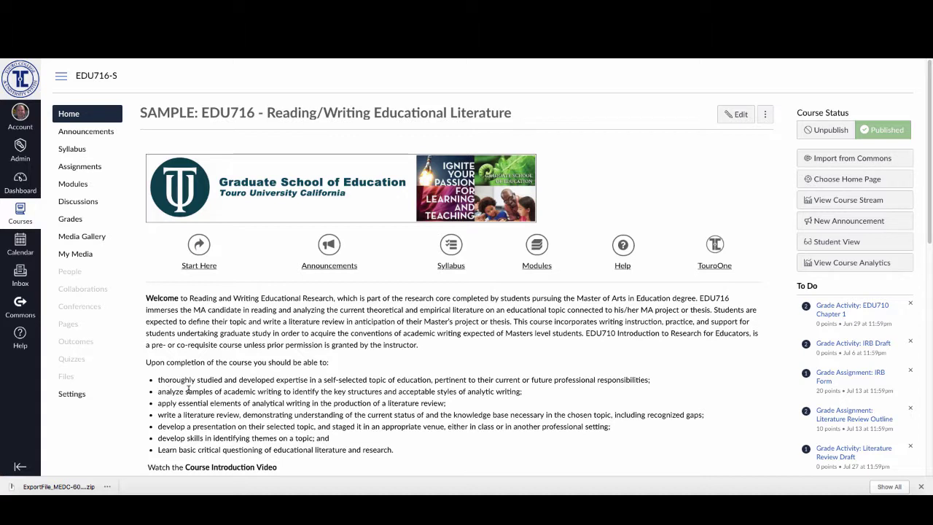
- Create a content export of type Course for the sample EDU716 course and download the new export file
click(71, 394)
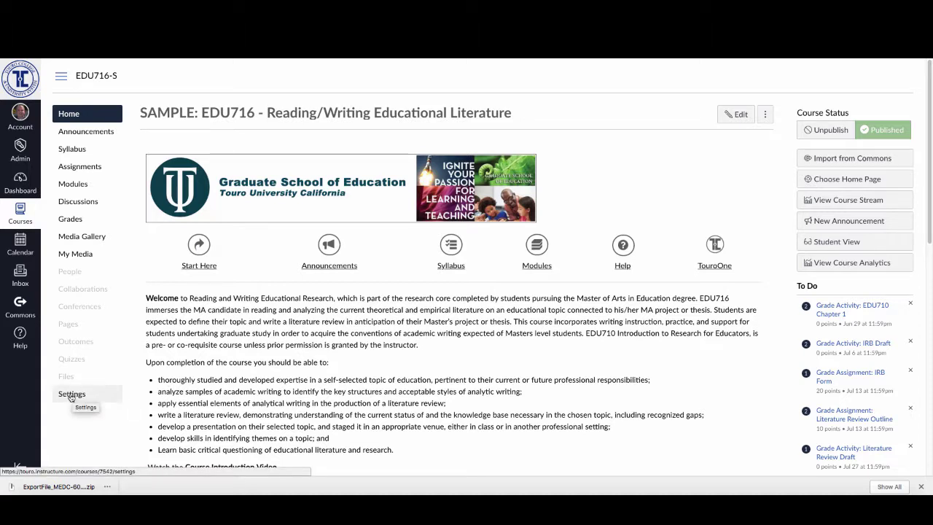
click(72, 394)
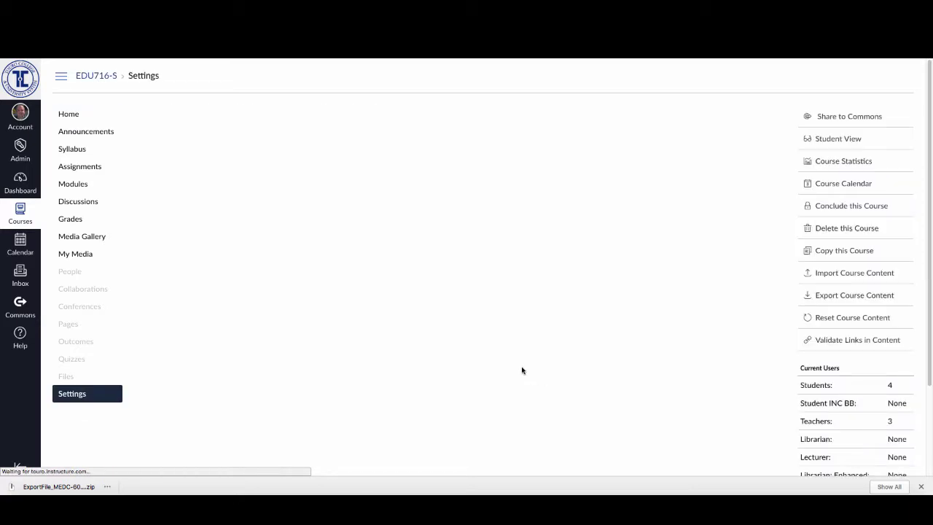
click(856, 295)
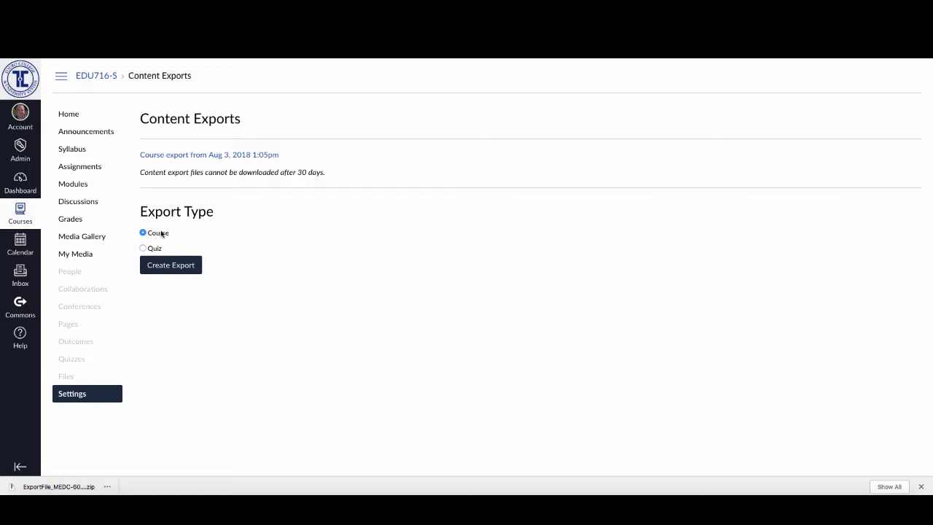
click(176, 267)
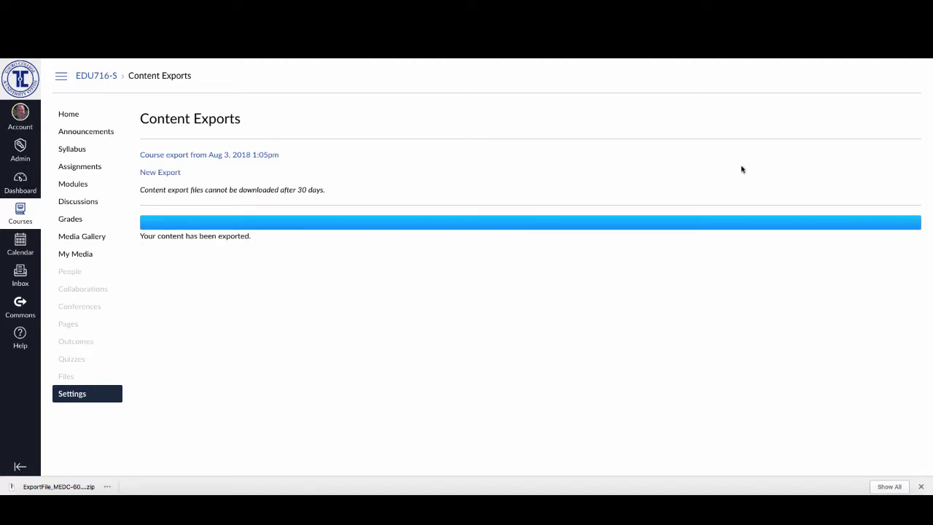
click(167, 174)
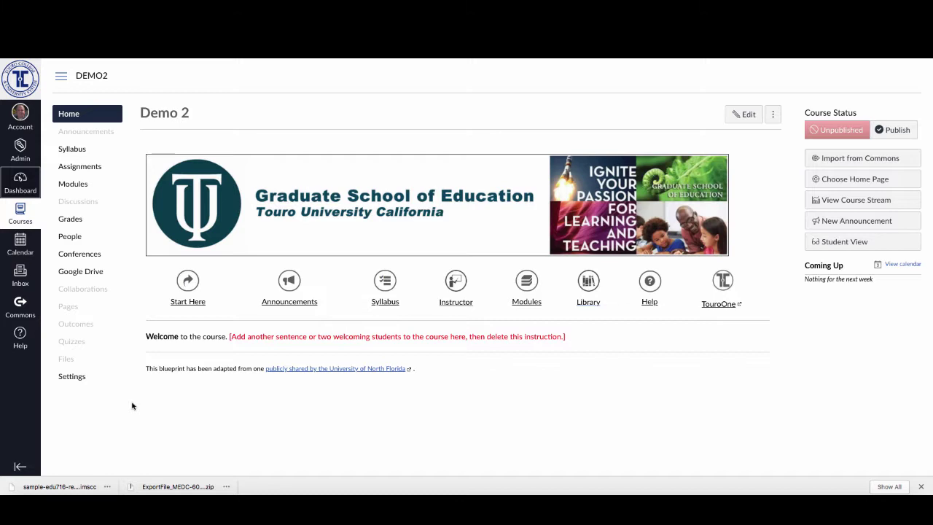
- Start a content import of type Canvas Course Export Package in the Demo 2 course
click(74, 379)
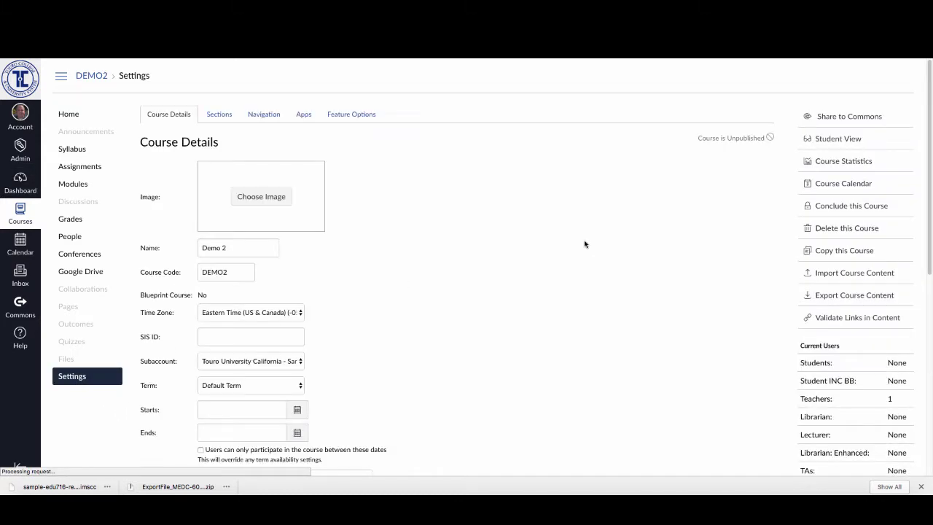
click(828, 276)
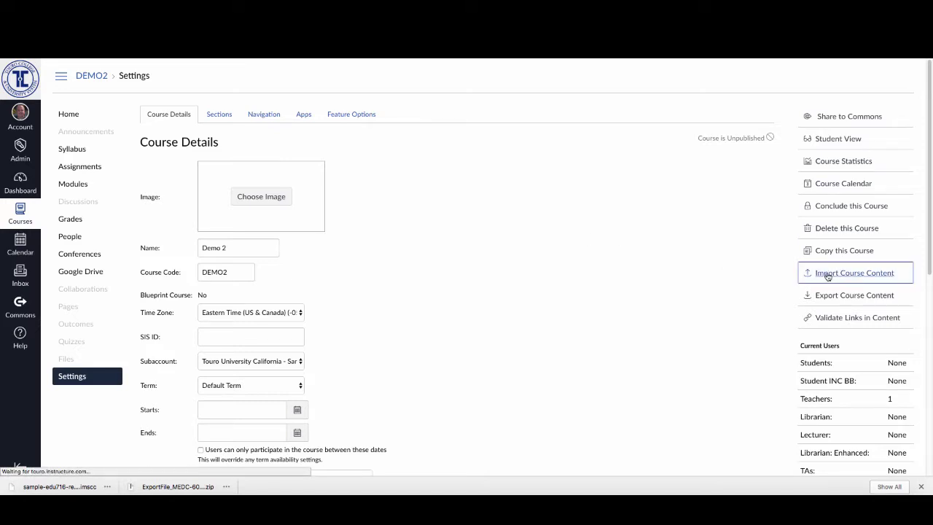
click(353, 141)
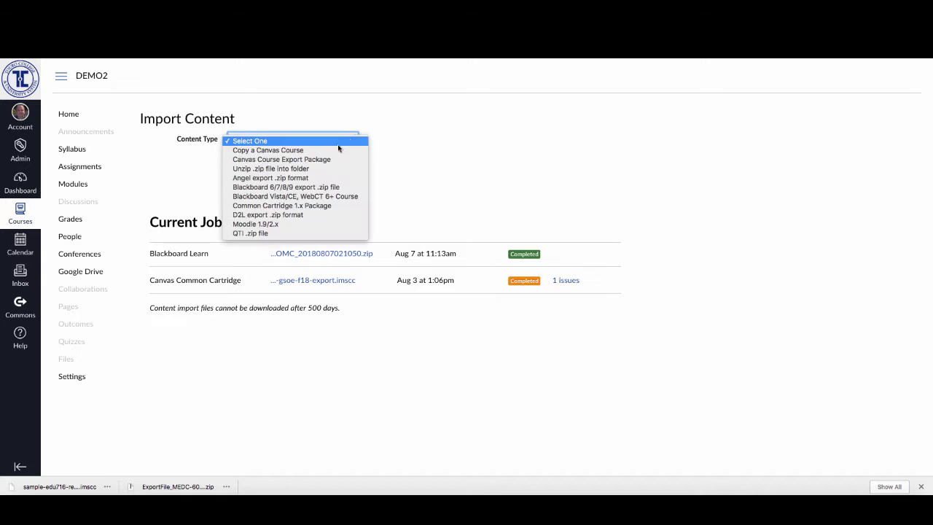
click(289, 160)
- Choose the sample-edu716 .imscc export file as the source and run the import with specific content selection
click(251, 169)
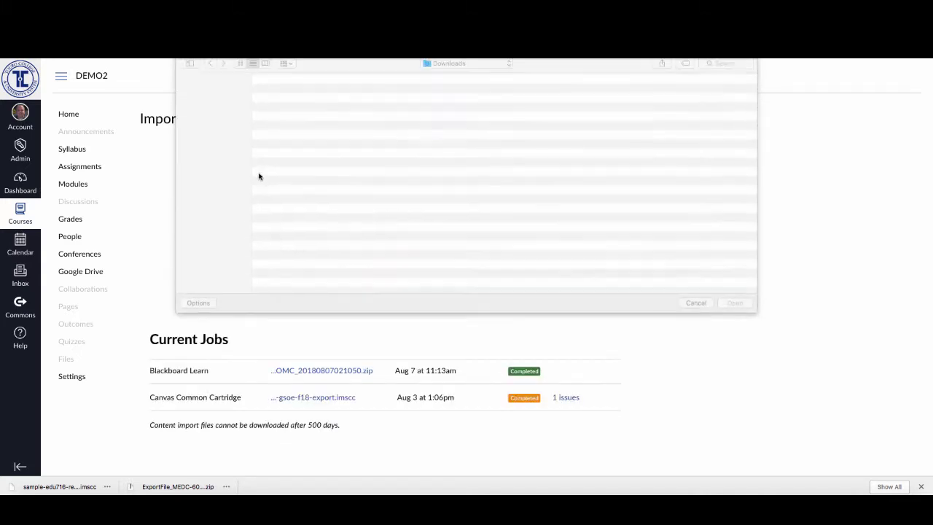
click(307, 96)
click(734, 307)
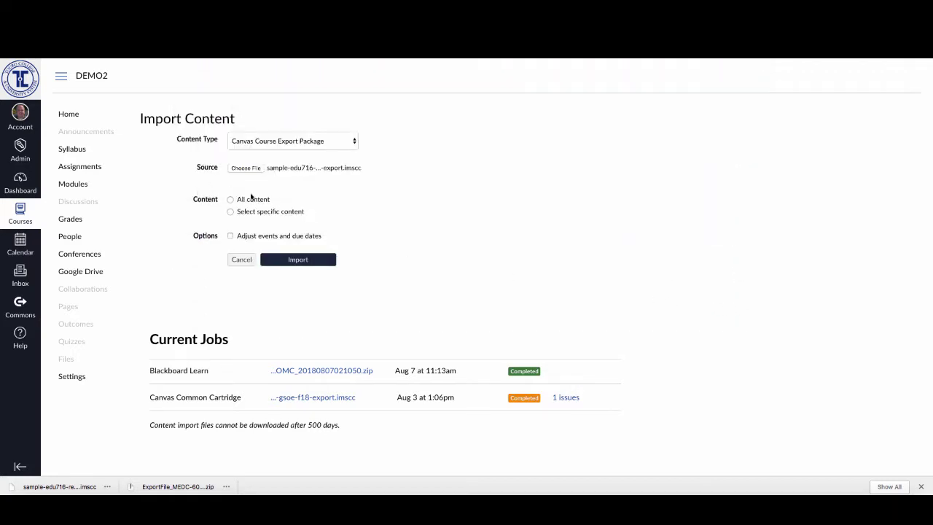
click(230, 212)
click(298, 260)
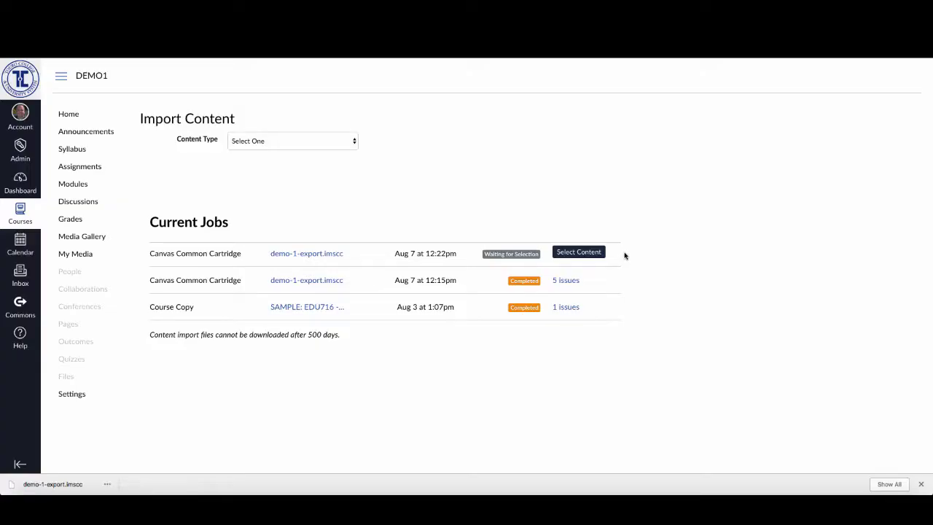
- Open the content selection for the waiting Canvas Common Cartridge job in DEMO1 and include only the Session 1A module
click(587, 253)
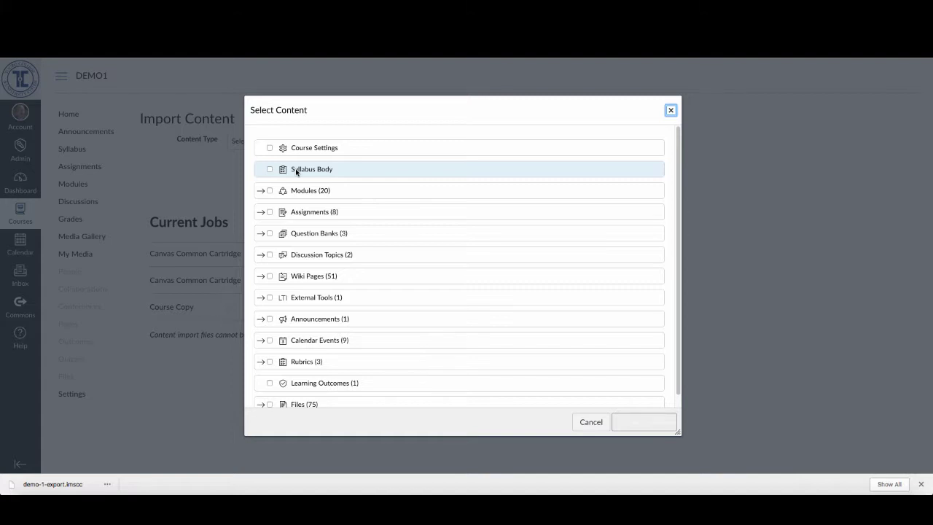
click(260, 190)
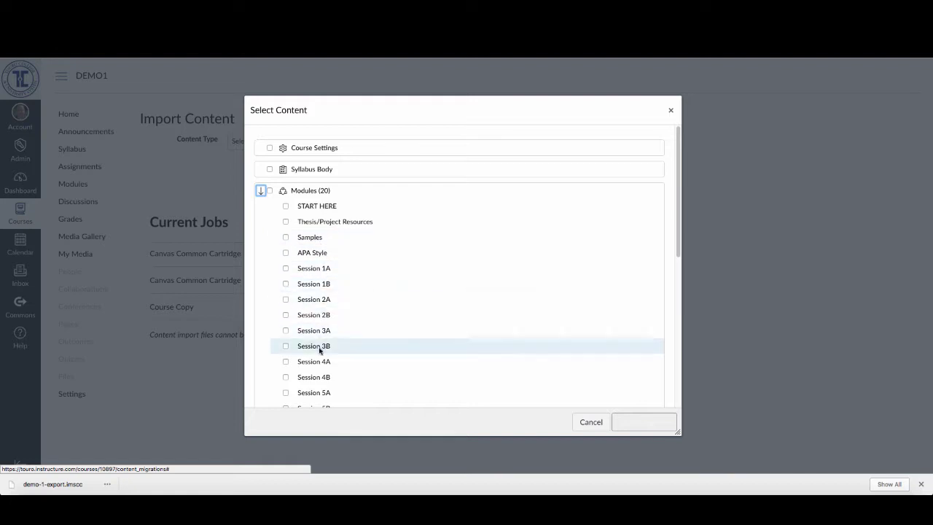
scroll(320, 370, down, 1)
scroll(318, 371, down, 1)
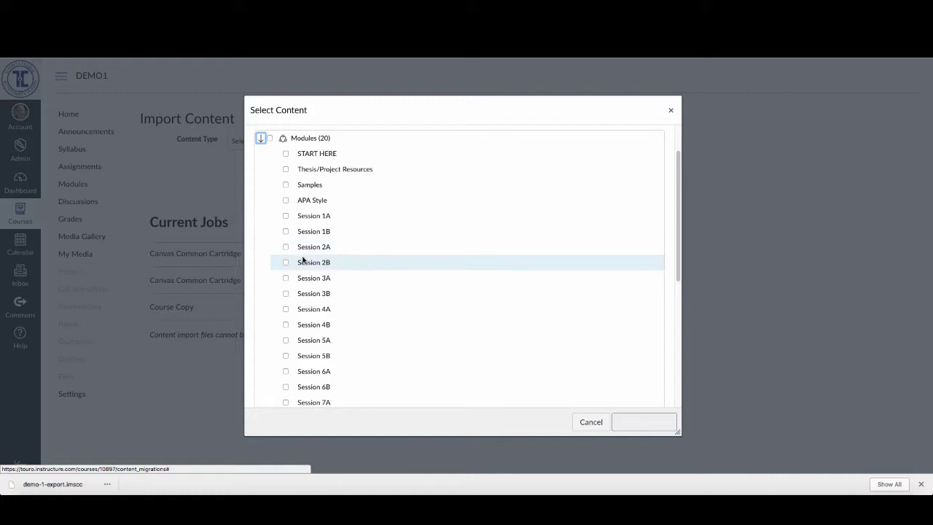
click(286, 215)
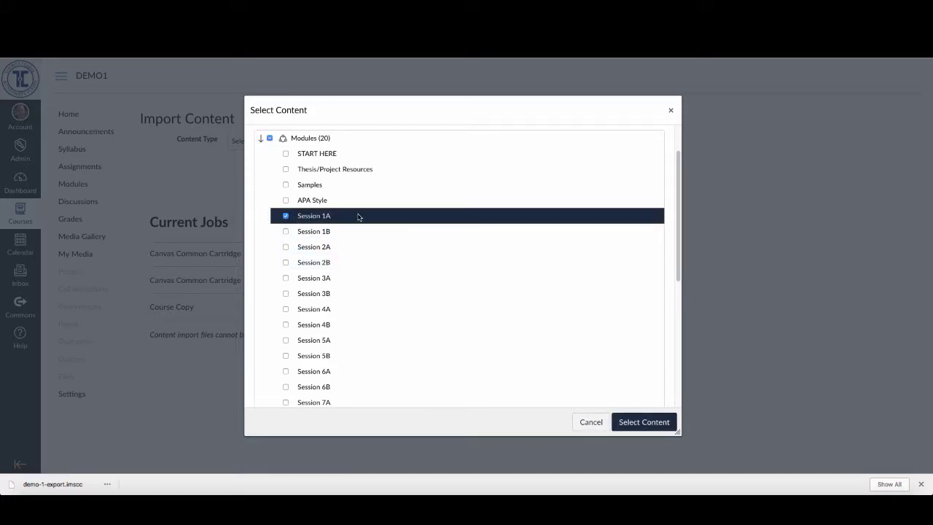
click(259, 139)
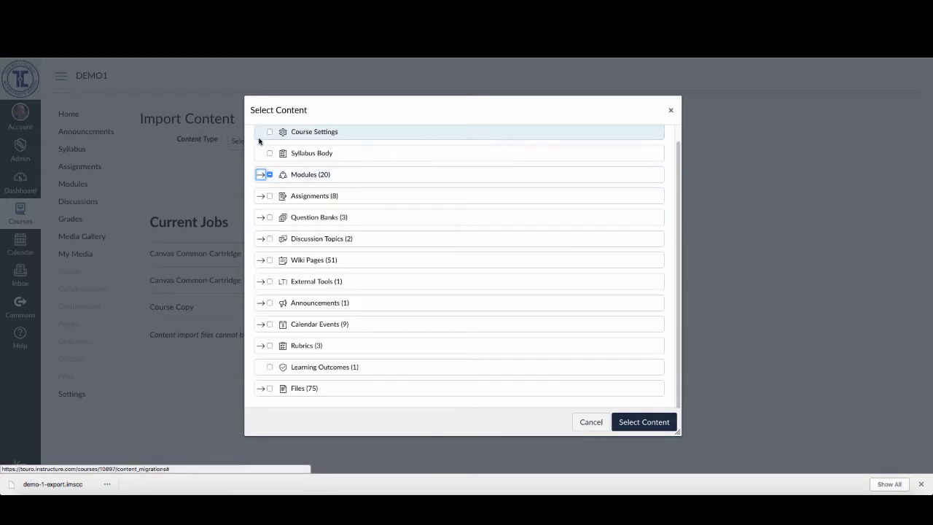
- Include only Activity: Literature Review Draft and Assignment: Literature Review Outline from the Assignments content
click(260, 198)
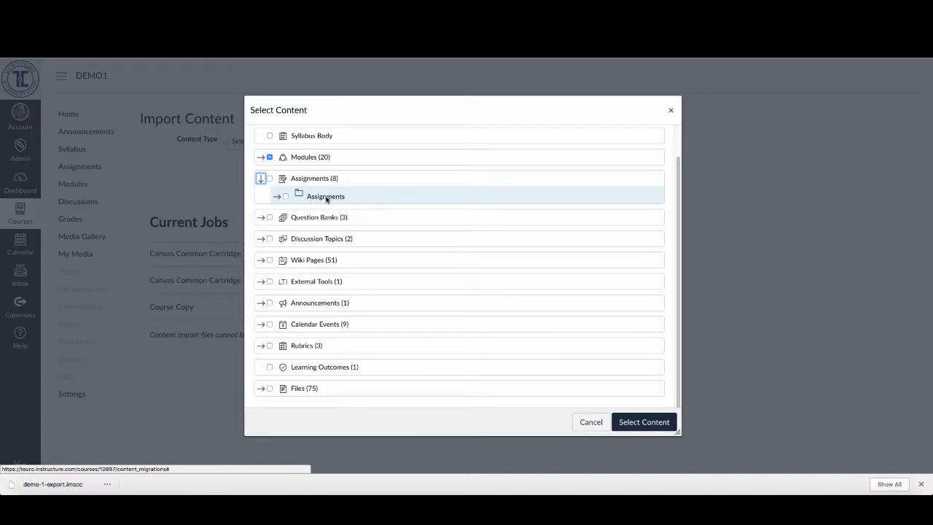
click(276, 198)
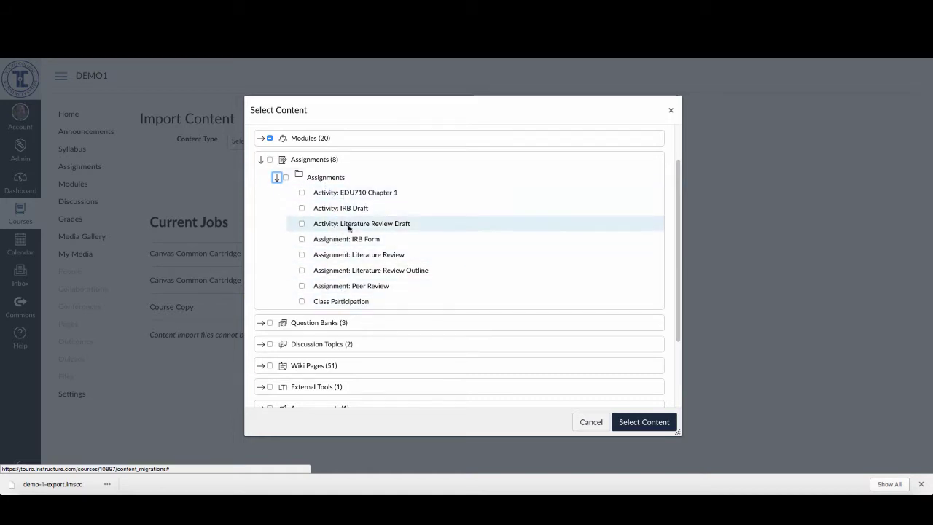
click(285, 178)
click(285, 178)
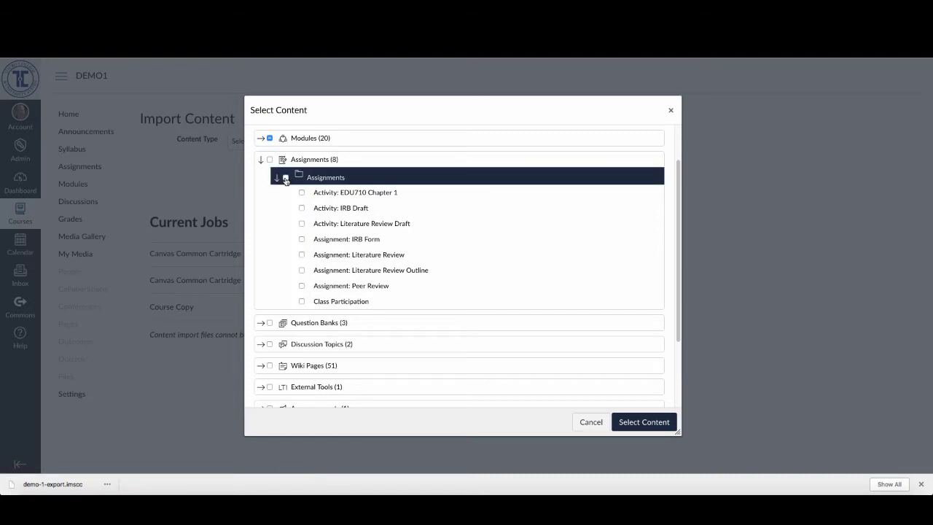
click(302, 224)
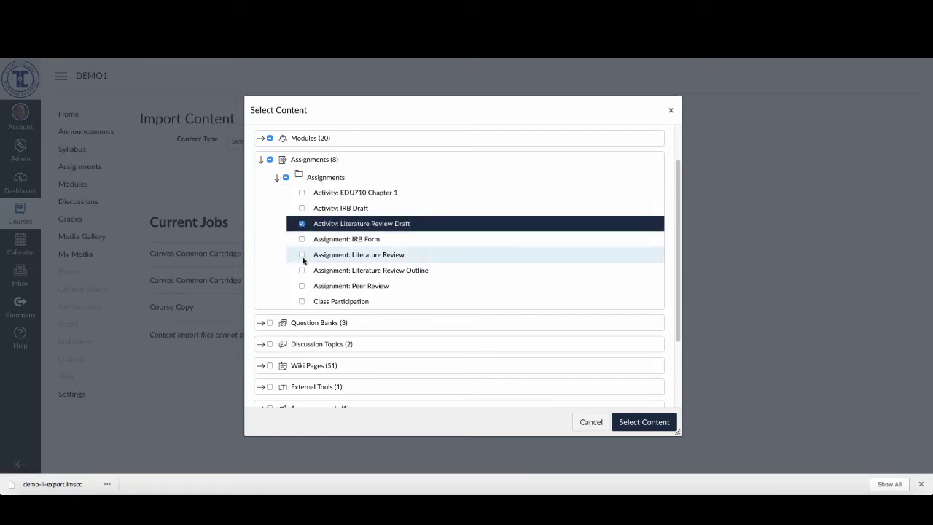
click(301, 270)
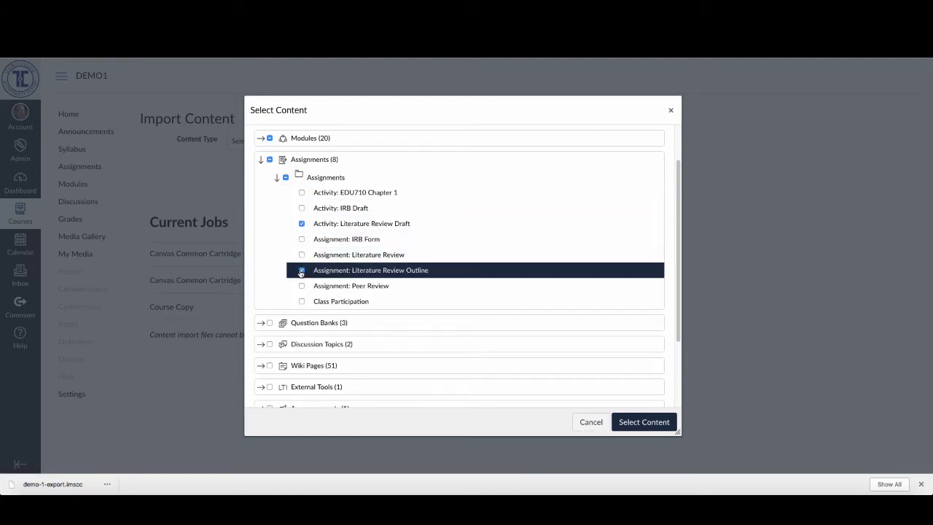
click(260, 159)
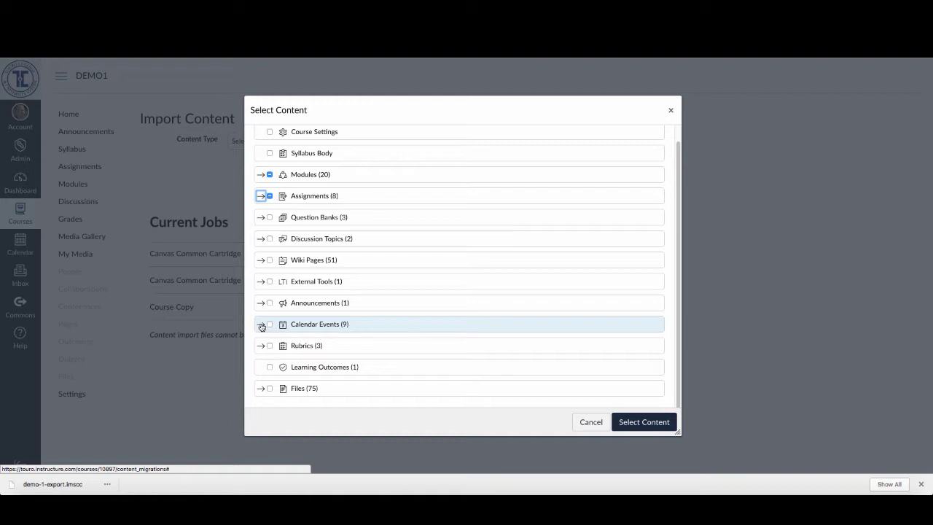
- Review the calendar events available for import and recheck which modules are selected
click(261, 325)
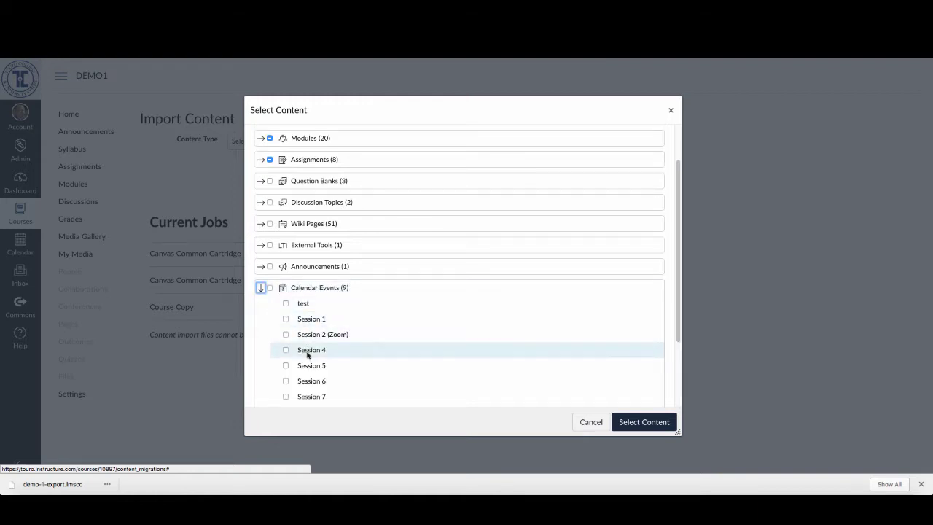
click(261, 288)
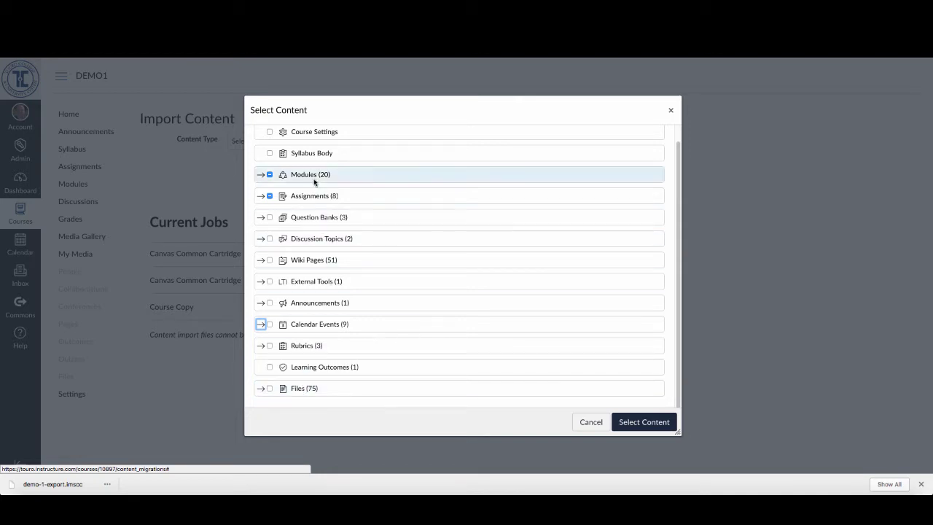
click(260, 175)
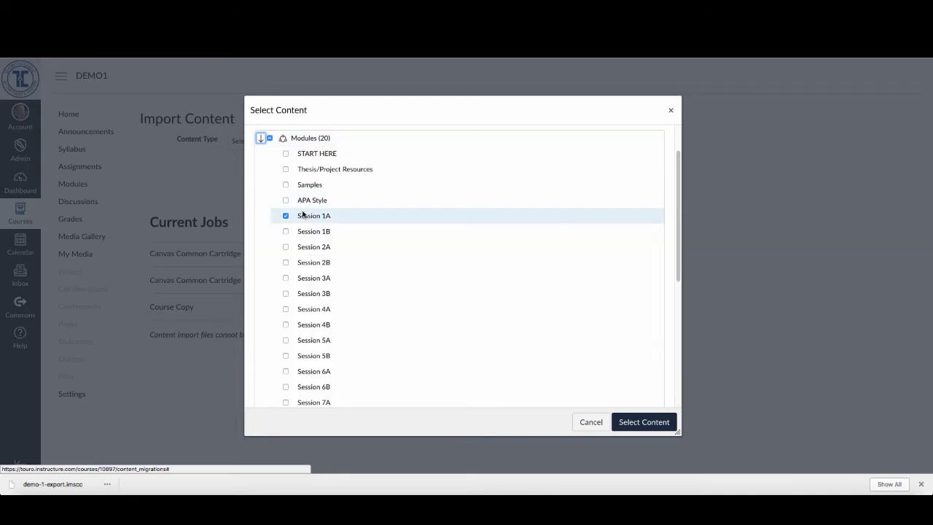
click(259, 138)
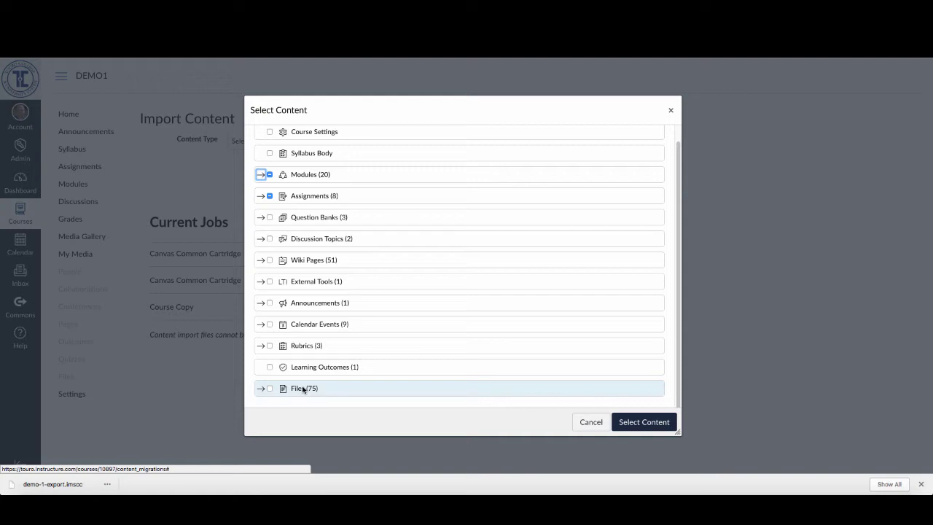
- Include only Salkind-2013.pdf from the Files content in the import selection
click(262, 389)
scroll(338, 368, down, 5)
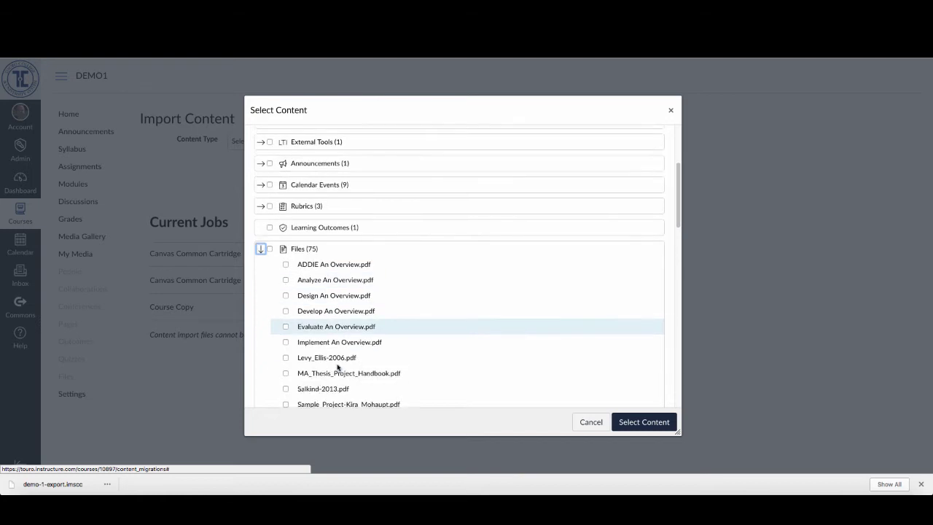
scroll(337, 366, down, 1)
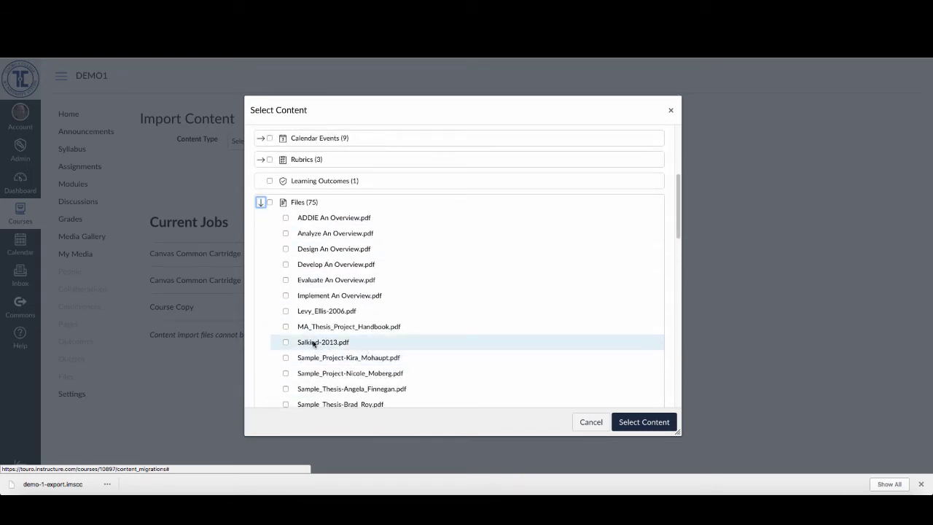
click(314, 344)
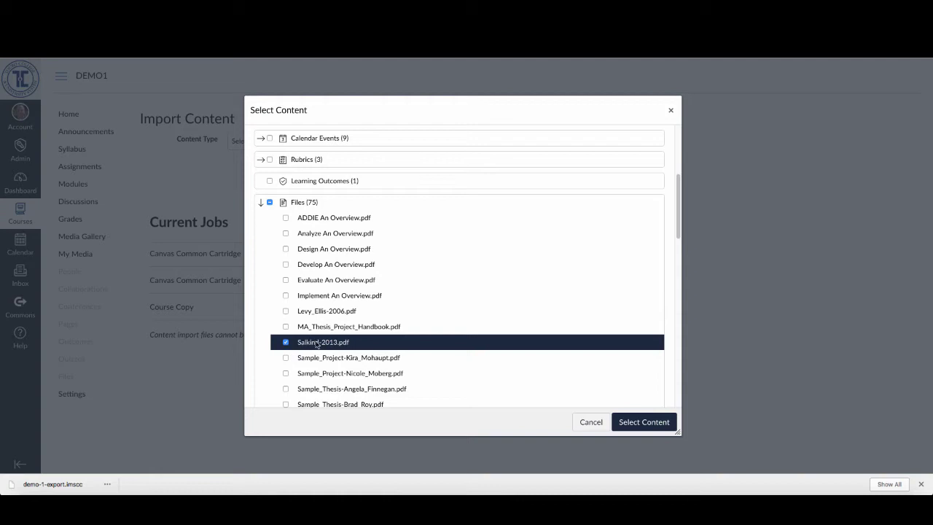
click(260, 202)
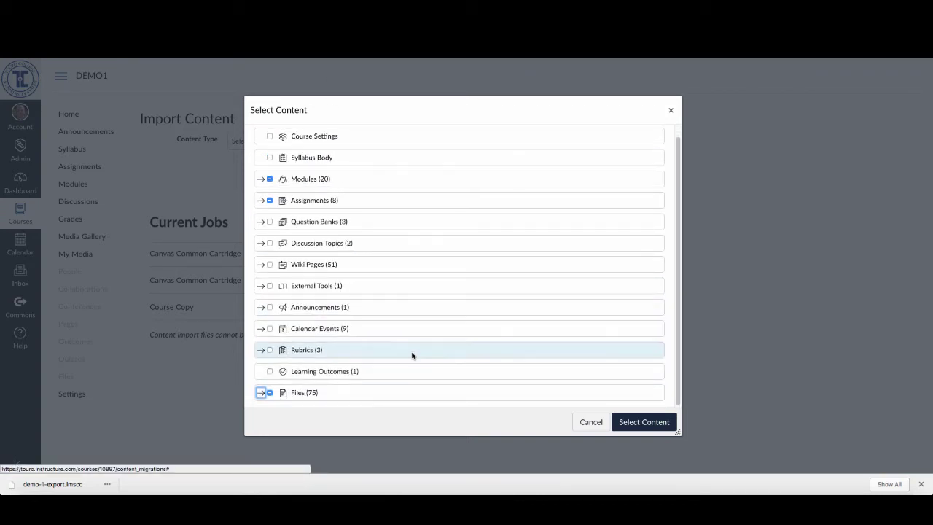
- Import the selected content and show the issues reported for the newest Canvas Common Cartridge job
click(662, 424)
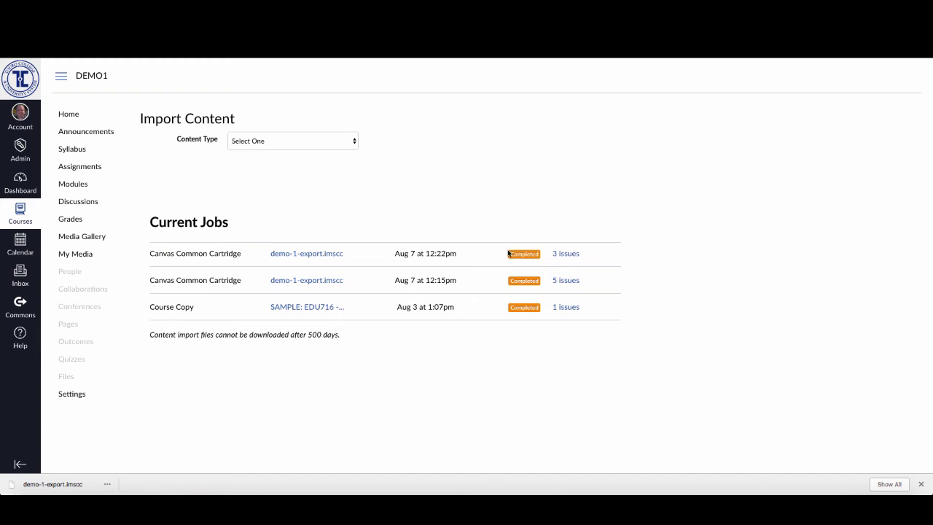
click(566, 254)
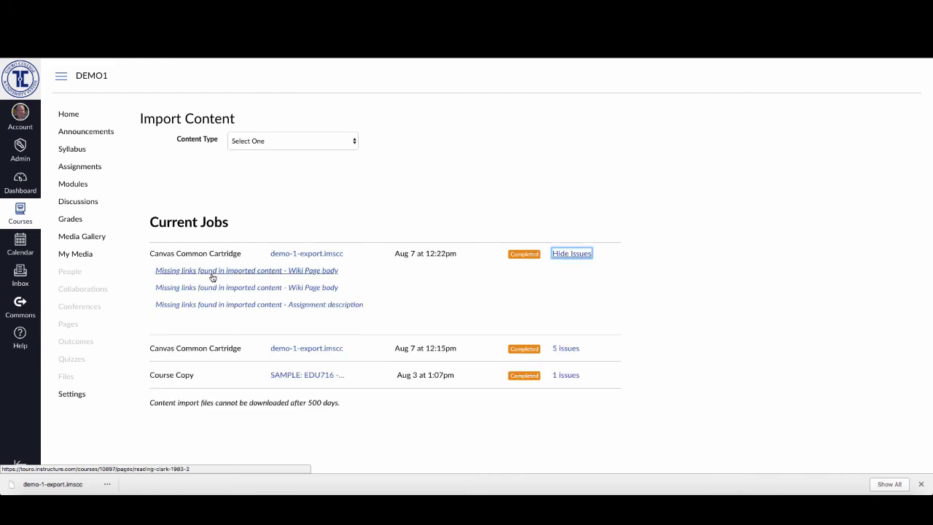